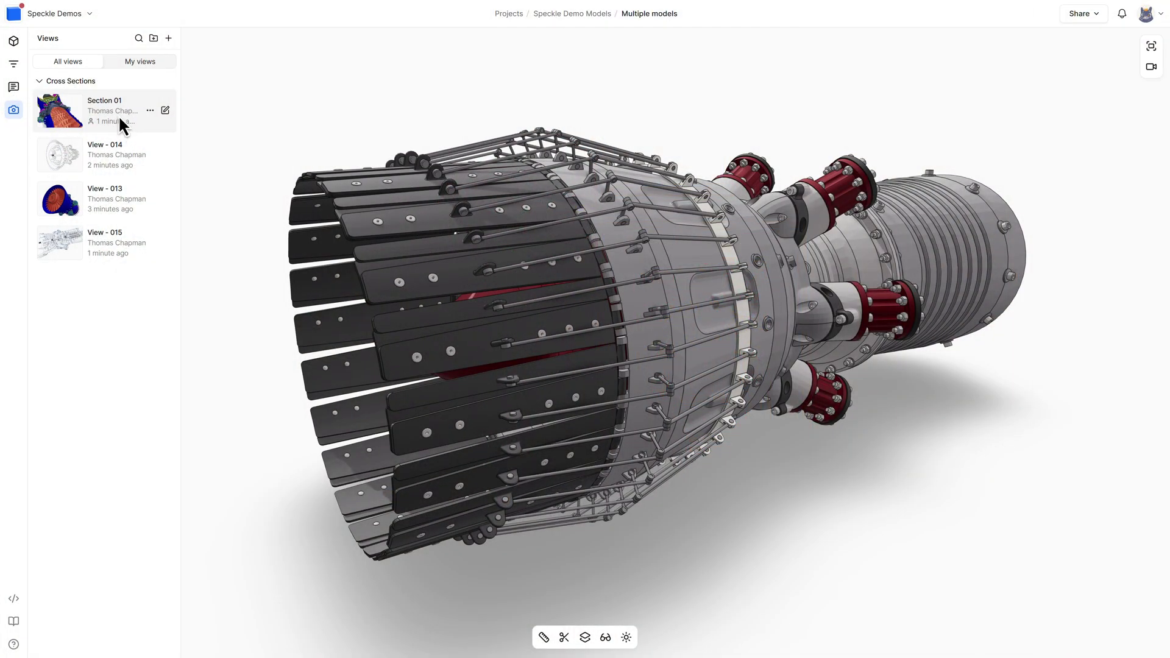
# Step through the saved views Section 01, View - 014, View - 013 and View - 015.
pyautogui.click(118, 115)
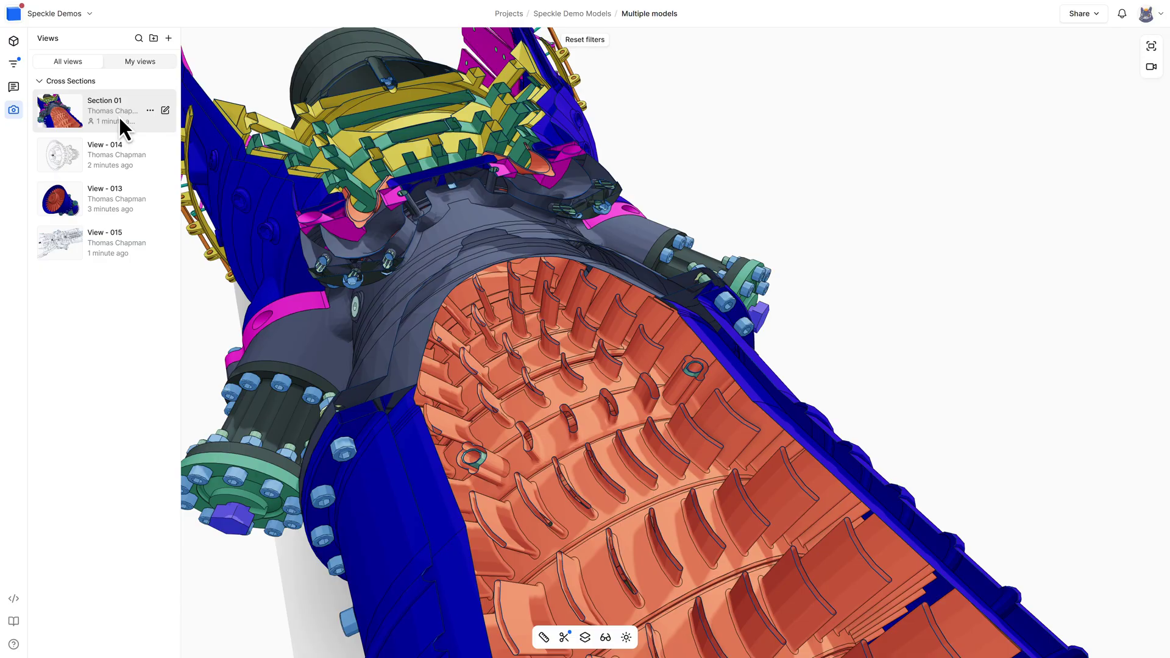
pyautogui.click(112, 163)
pyautogui.click(115, 200)
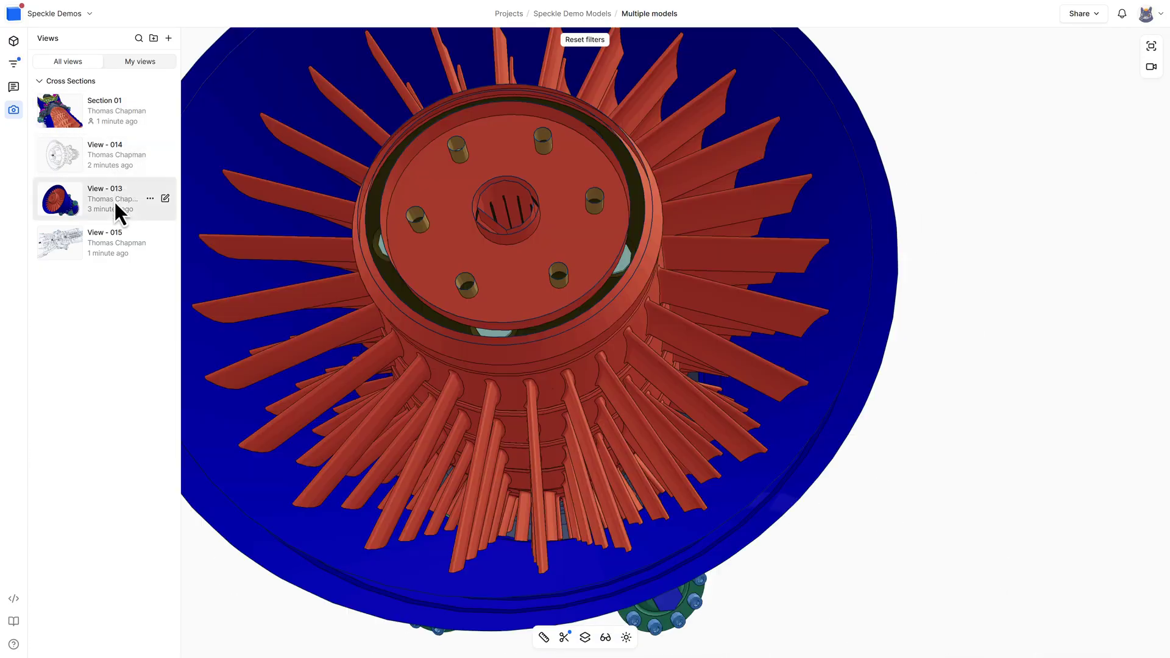
pyautogui.click(113, 243)
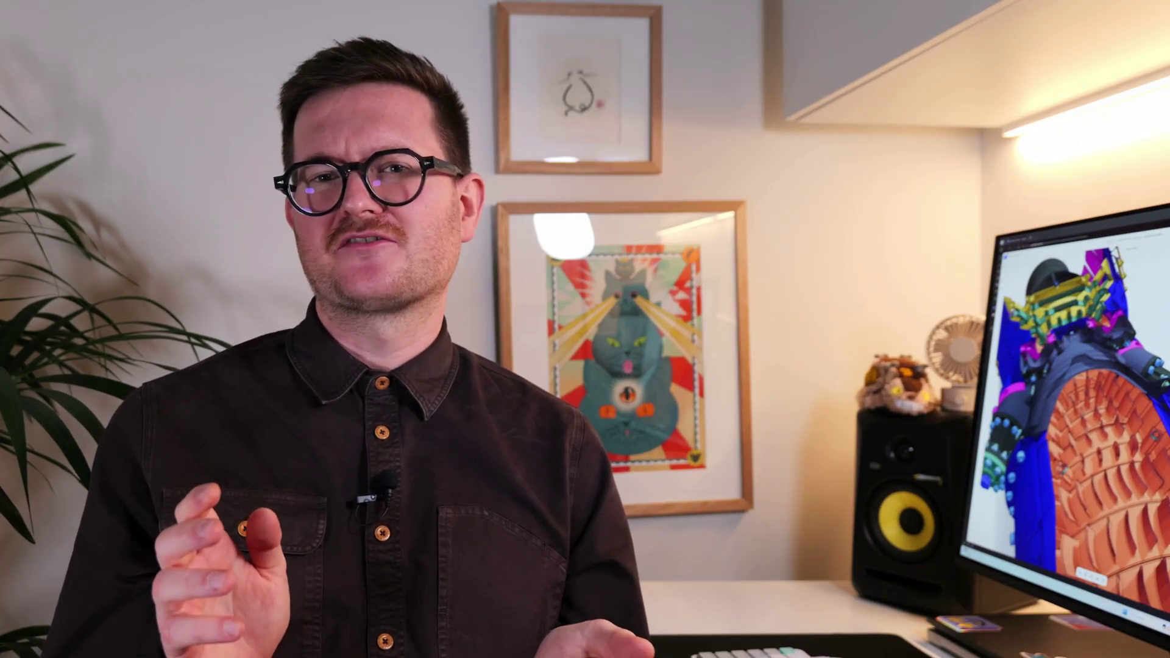
# Advance the tower presentation from slide 2 through to its final slide.
pyautogui.click(72, 213)
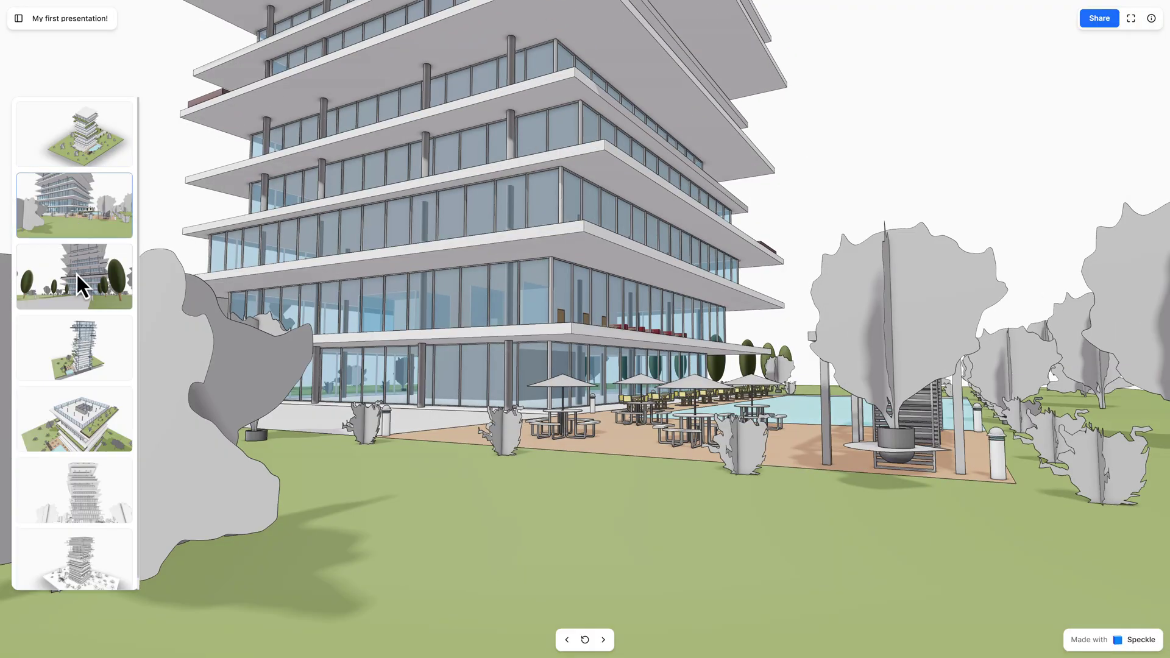
pyautogui.click(77, 274)
pyautogui.click(79, 359)
pyautogui.click(82, 414)
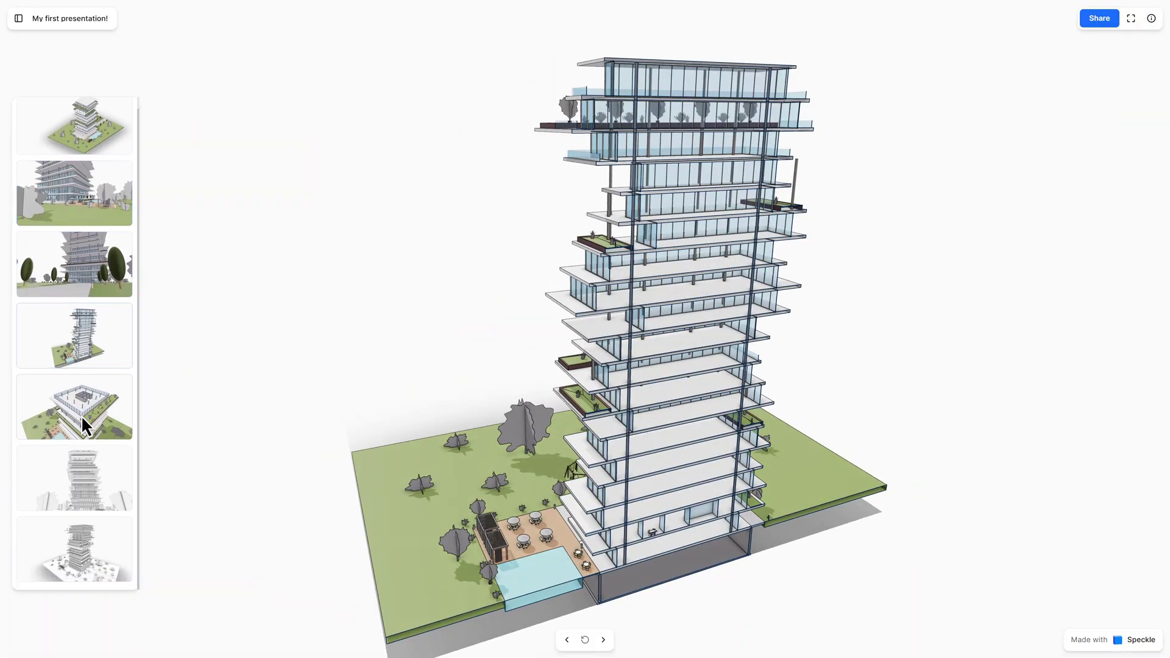
pyautogui.click(79, 479)
pyautogui.click(83, 548)
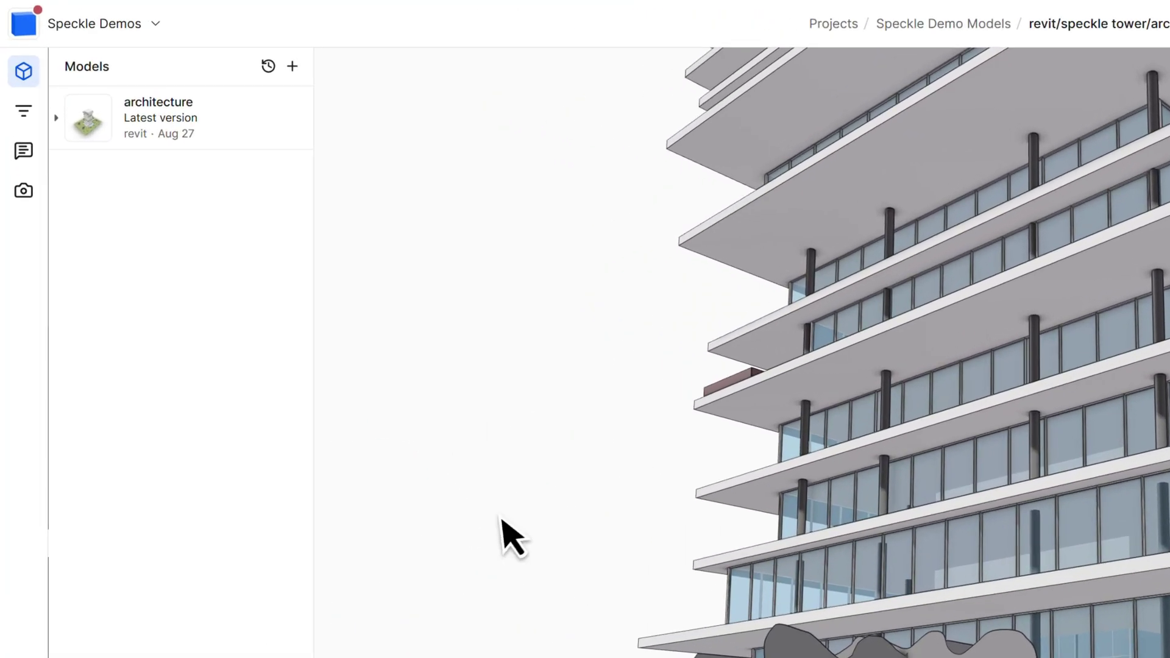
# Add a new view, rename it 'My First View!' with description 'I really like this perspective :)', and save it as Private.
pyautogui.click(20, 208)
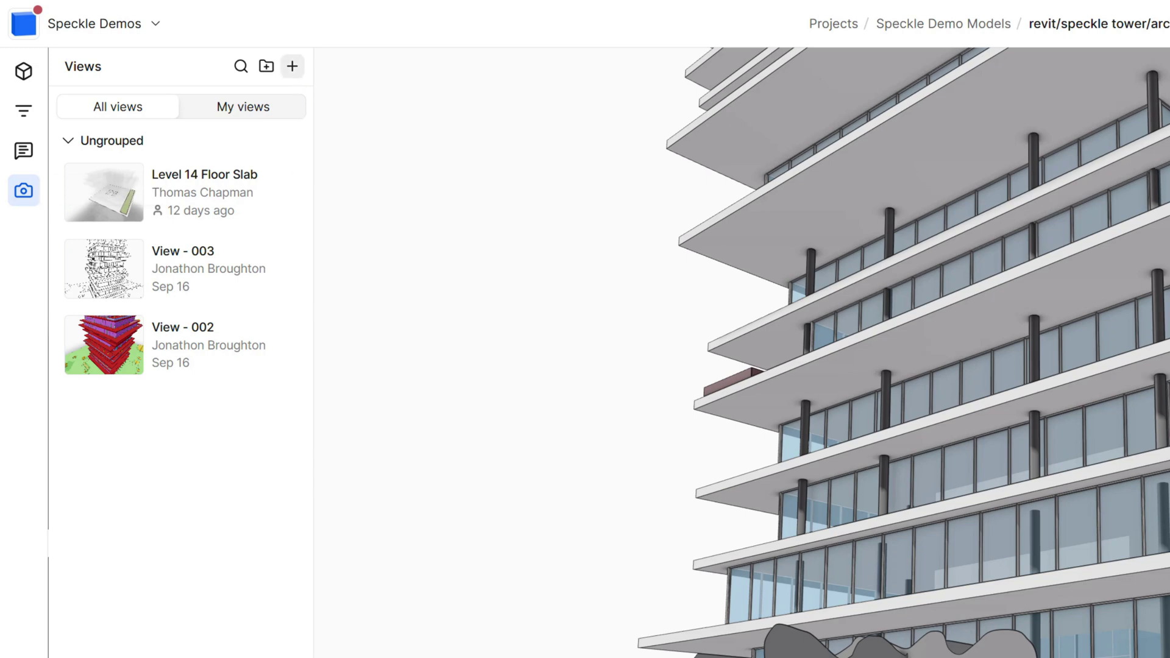
pyautogui.click(296, 75)
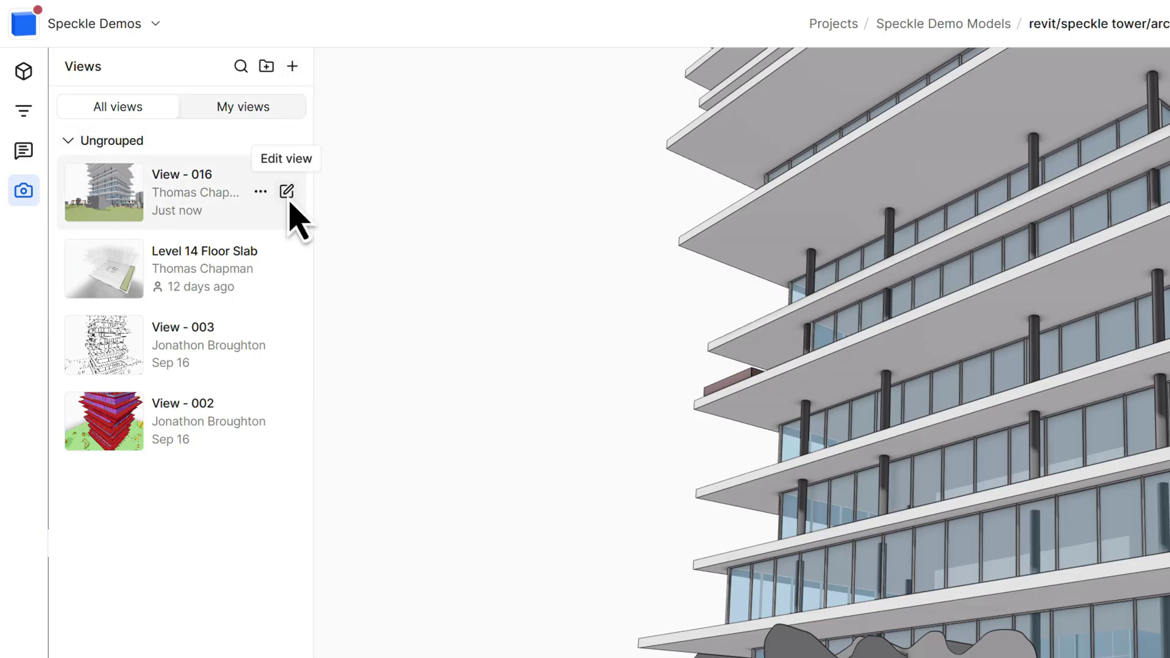
pyautogui.click(287, 194)
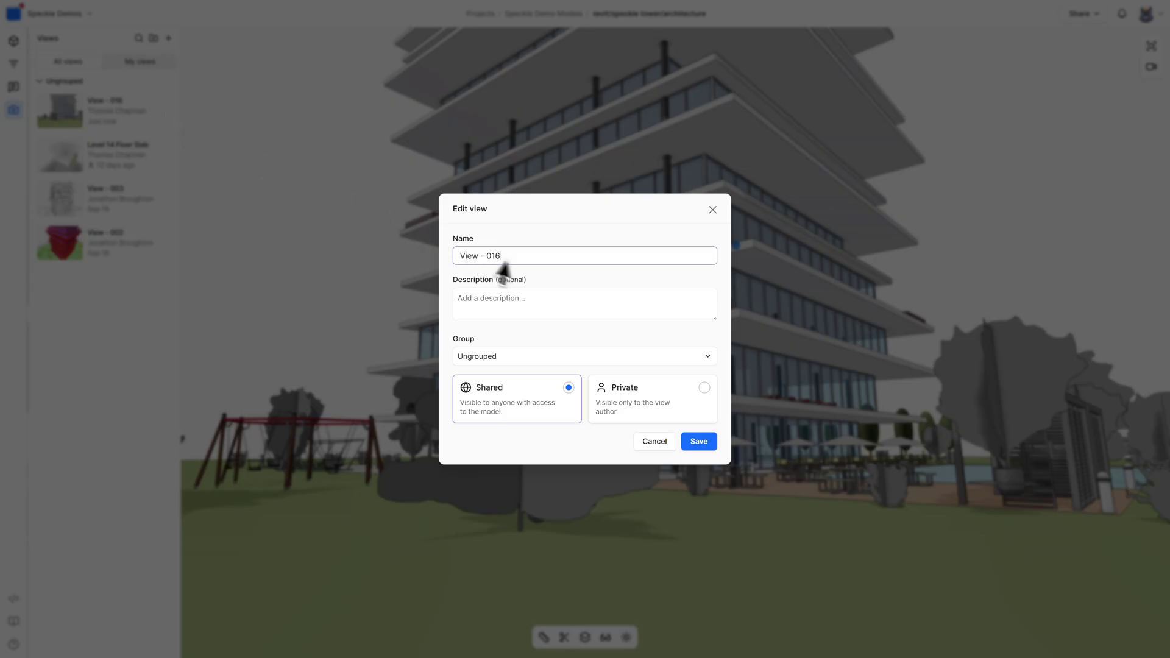
pyautogui.hotkey('ctrl', 'a')
pyautogui.write('My First View!')
pyautogui.click(537, 308)
pyautogui.write('I r')
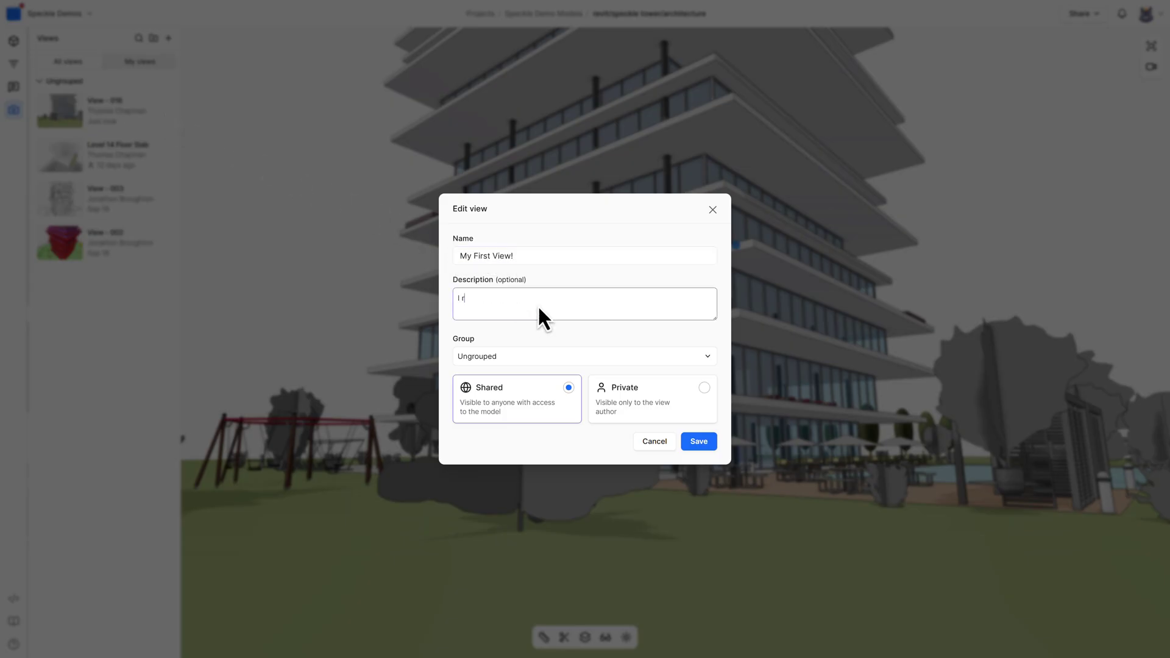
pyautogui.write('eally like this perspective :)')
pyautogui.click(705, 394)
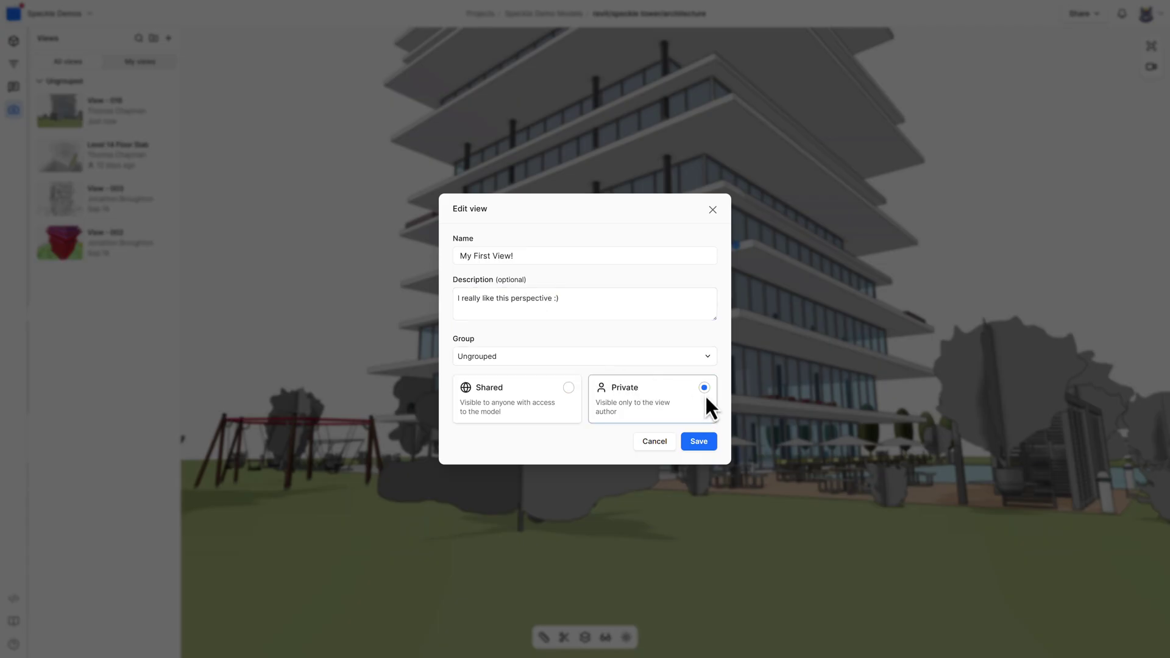
pyautogui.click(705, 446)
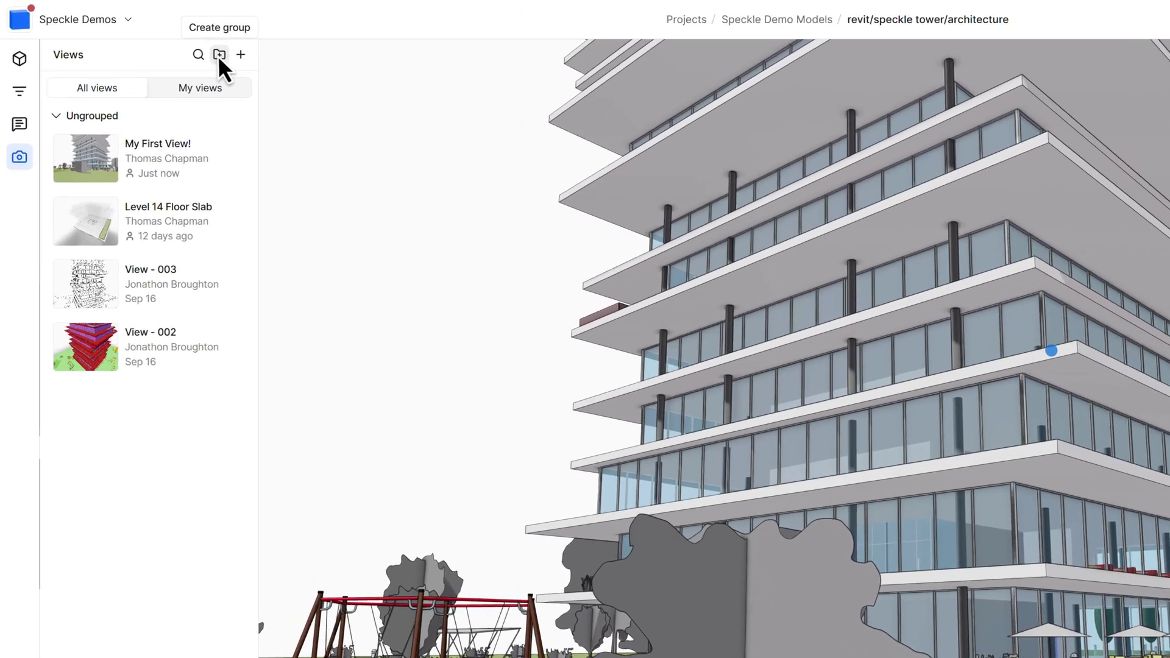
# Create the group My First Group! and move My First View! into it.
pyautogui.click(153, 38)
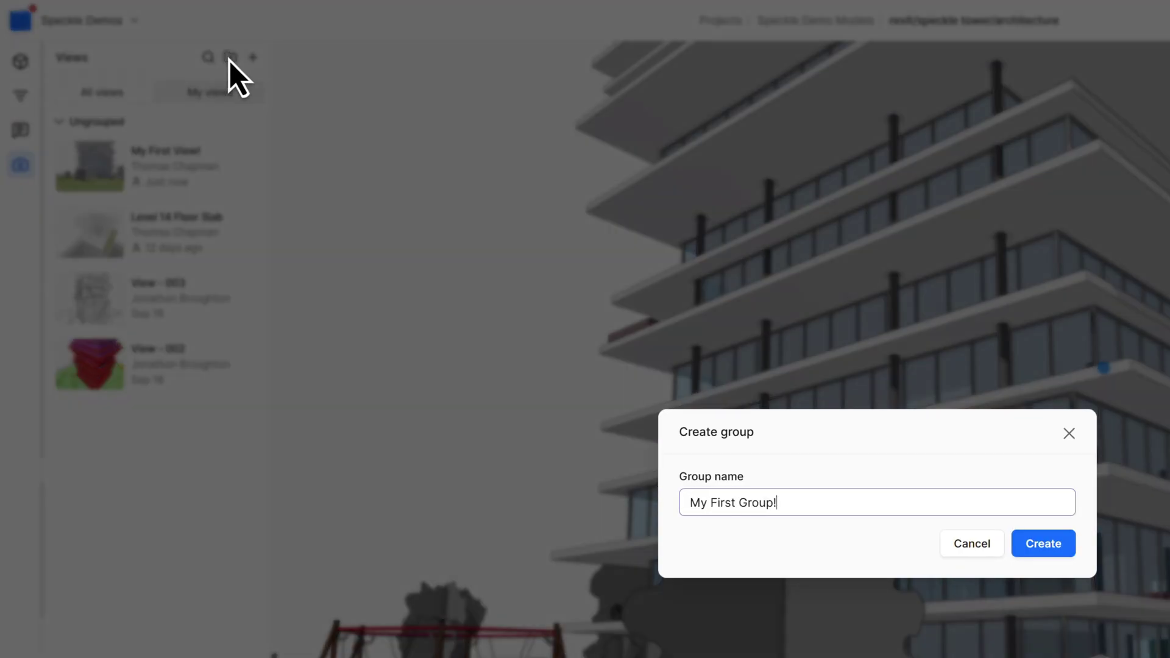
pyautogui.press('Return')
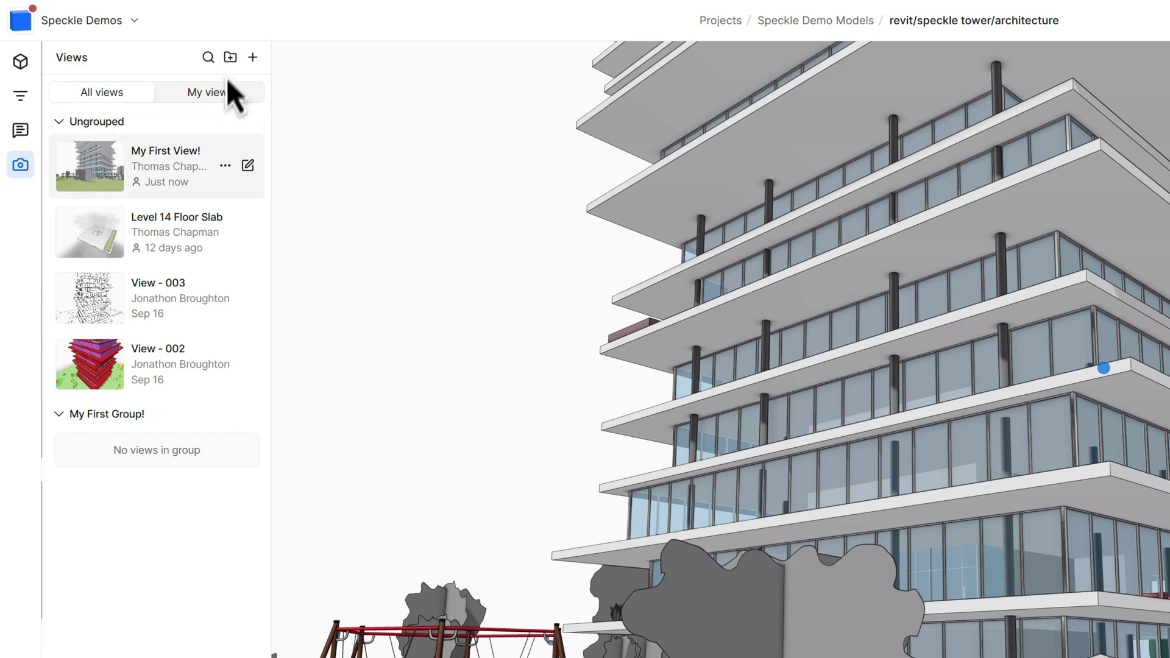
pyautogui.moveTo(210, 177); pyautogui.dragTo(201, 461)
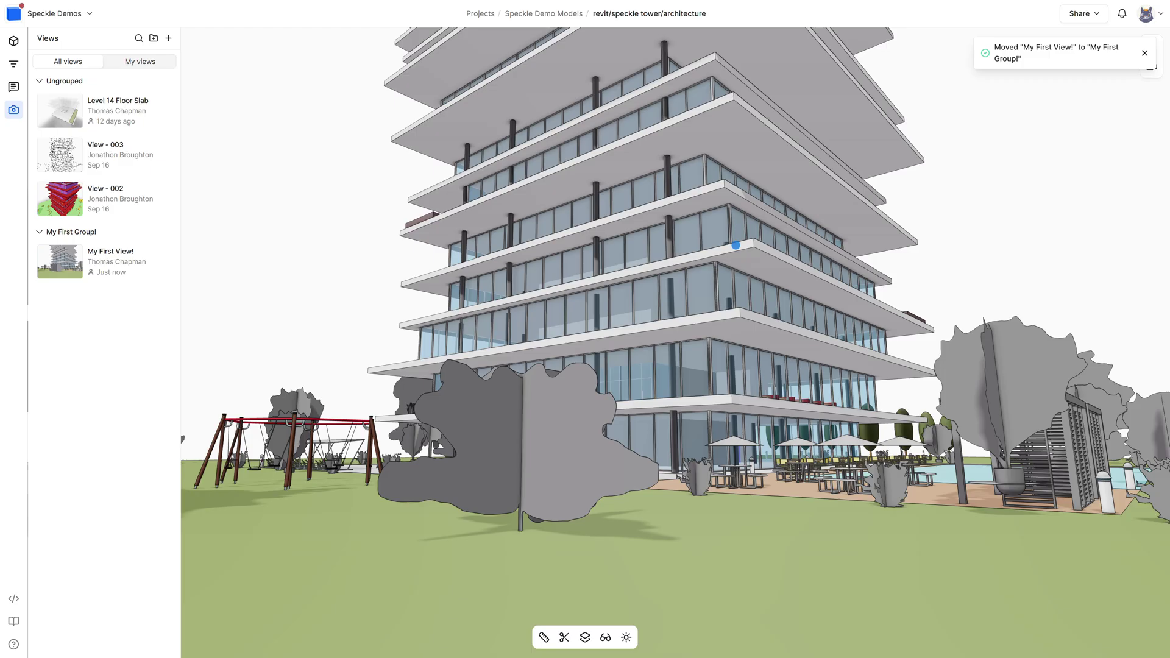
# Filter the model to show only Curtain Panels - Glazed on Level 1.
pyautogui.click(13, 64)
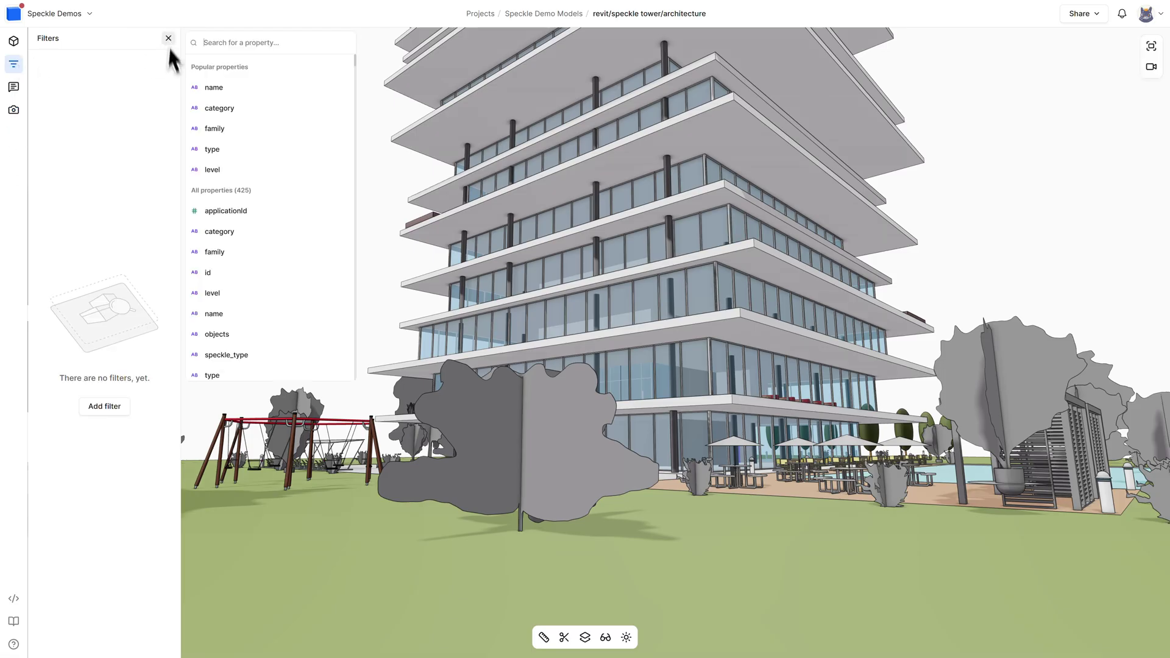
pyautogui.click(219, 92)
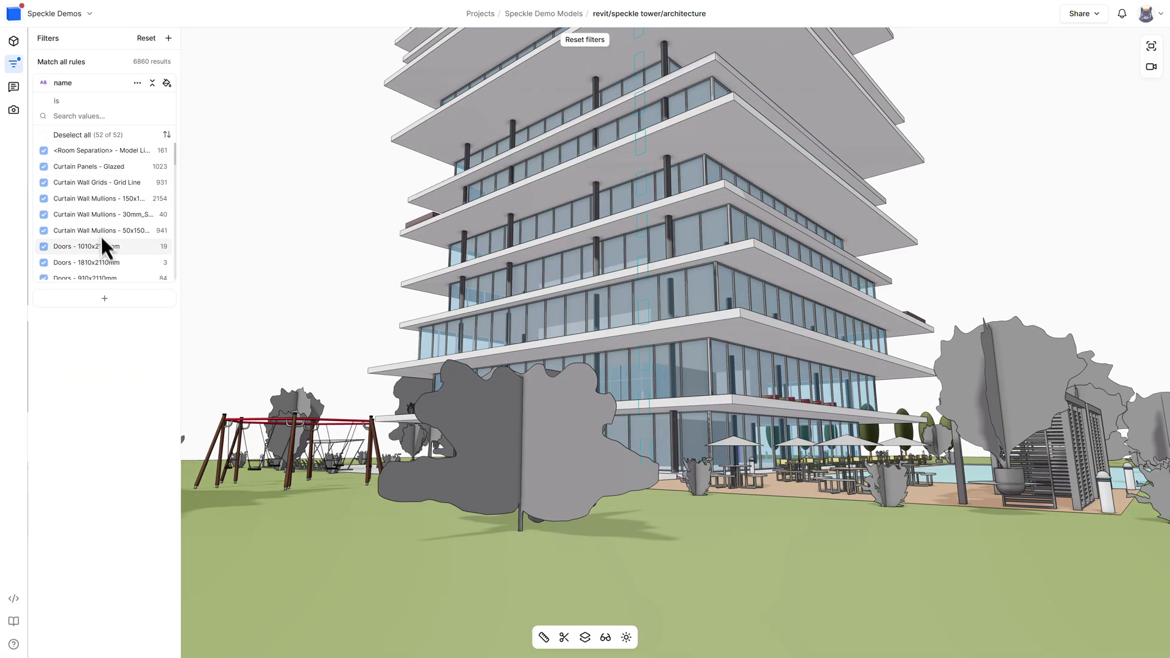
pyautogui.click(97, 165)
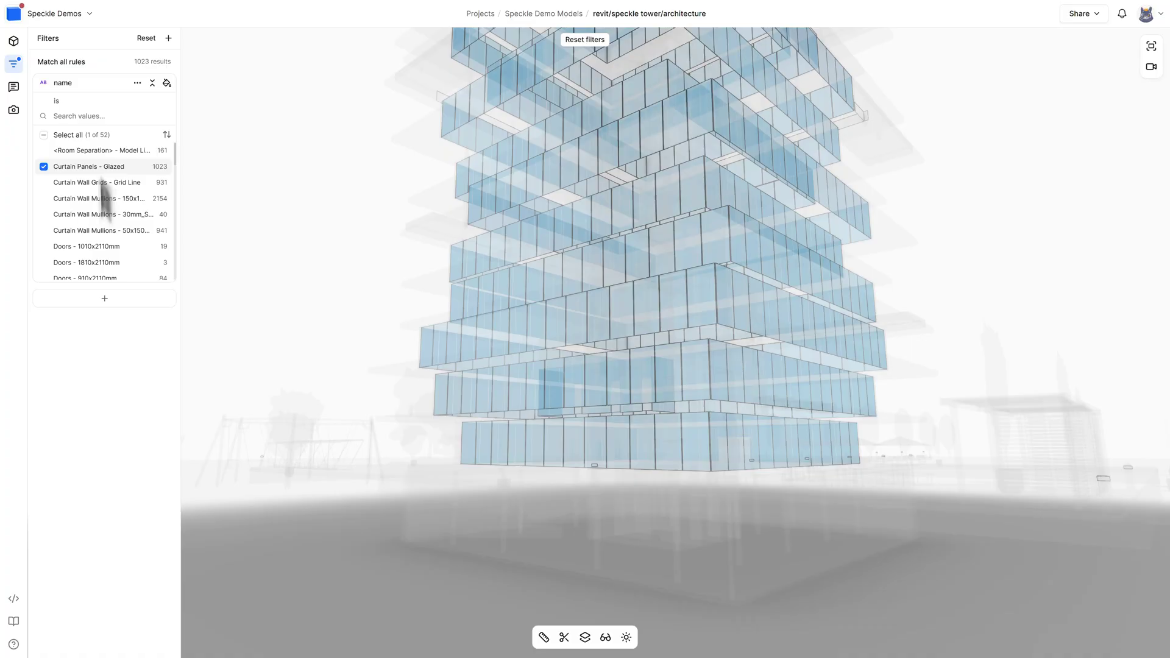
pyautogui.click(102, 298)
pyautogui.click(242, 149)
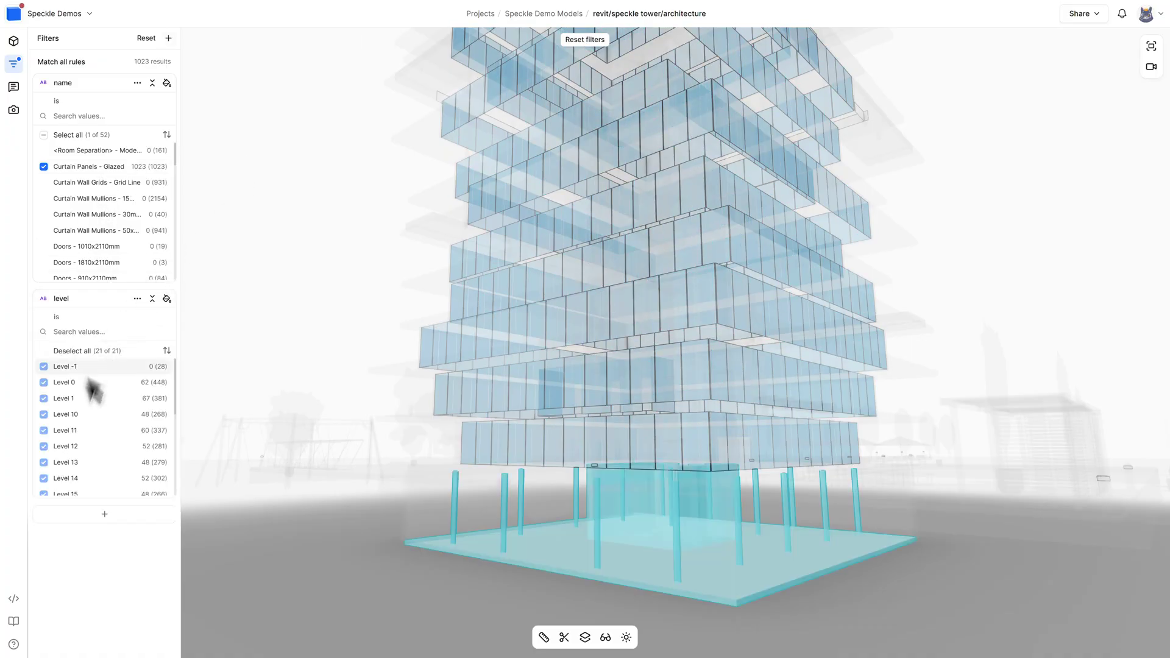
pyautogui.click(82, 400)
# Save the isolated glazed panels as View - 017 in My First Group!, then reload My First View!
pyautogui.click(13, 110)
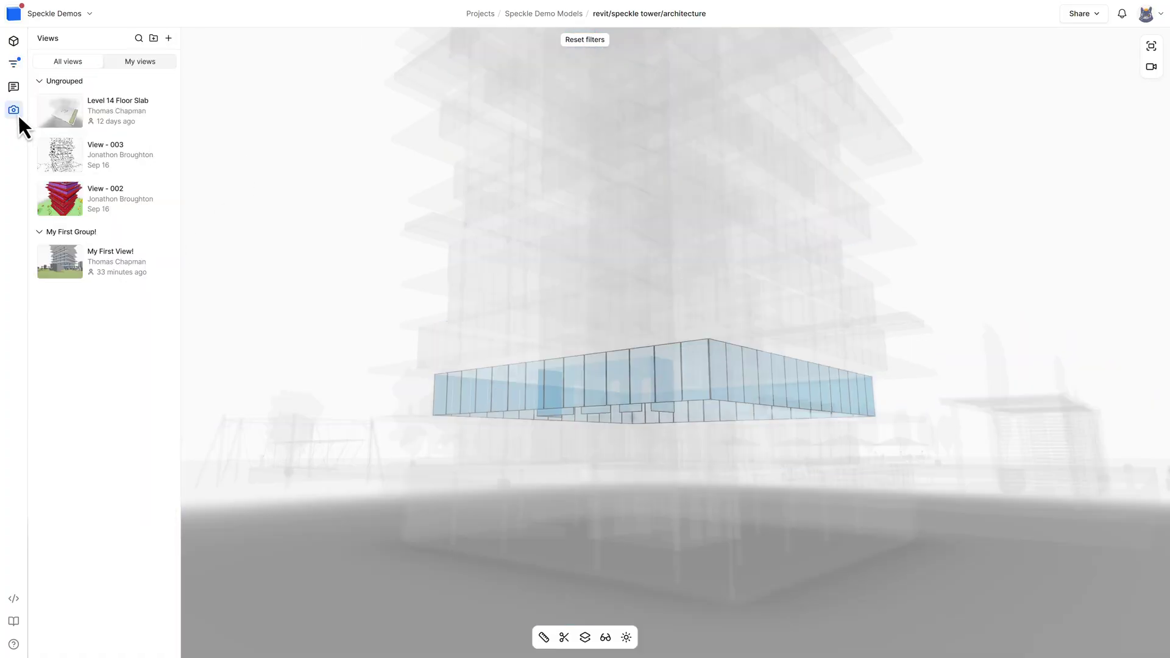
pyautogui.click(168, 38)
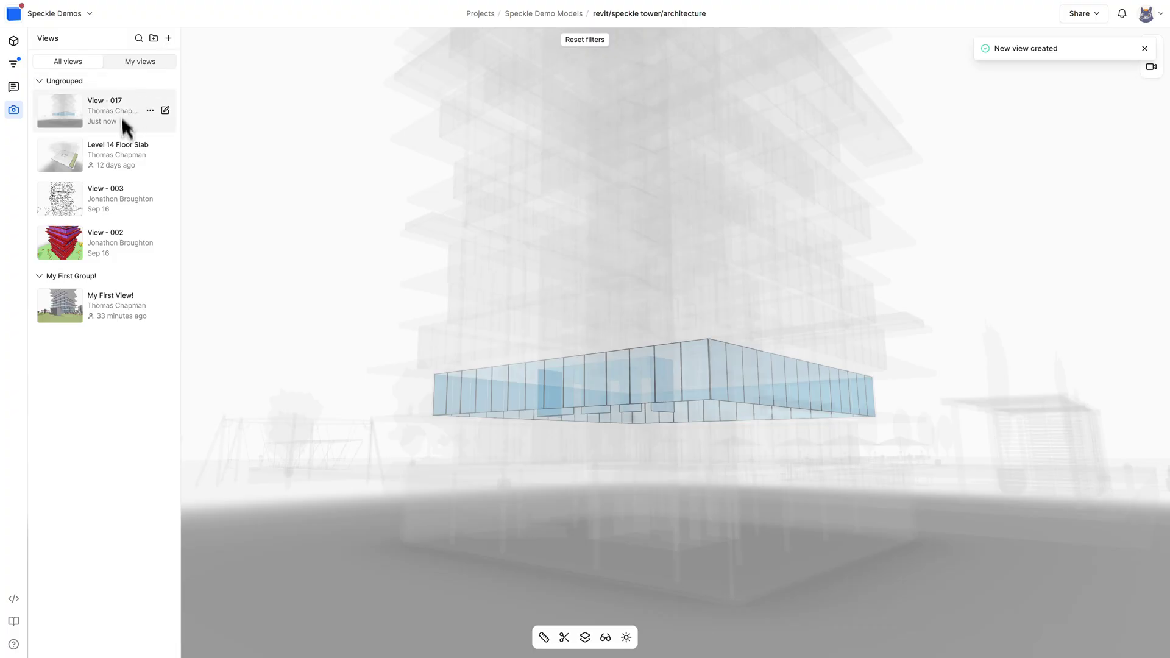
pyautogui.moveTo(121, 116); pyautogui.dragTo(100, 302)
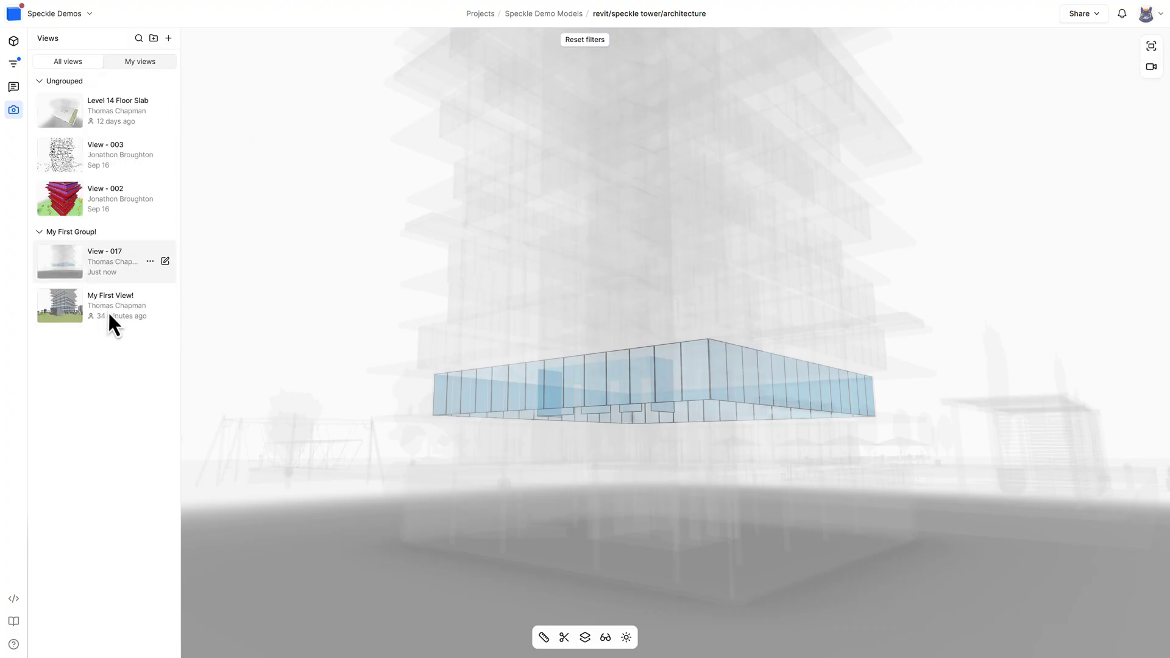
pyautogui.click(109, 312)
pyautogui.click(111, 269)
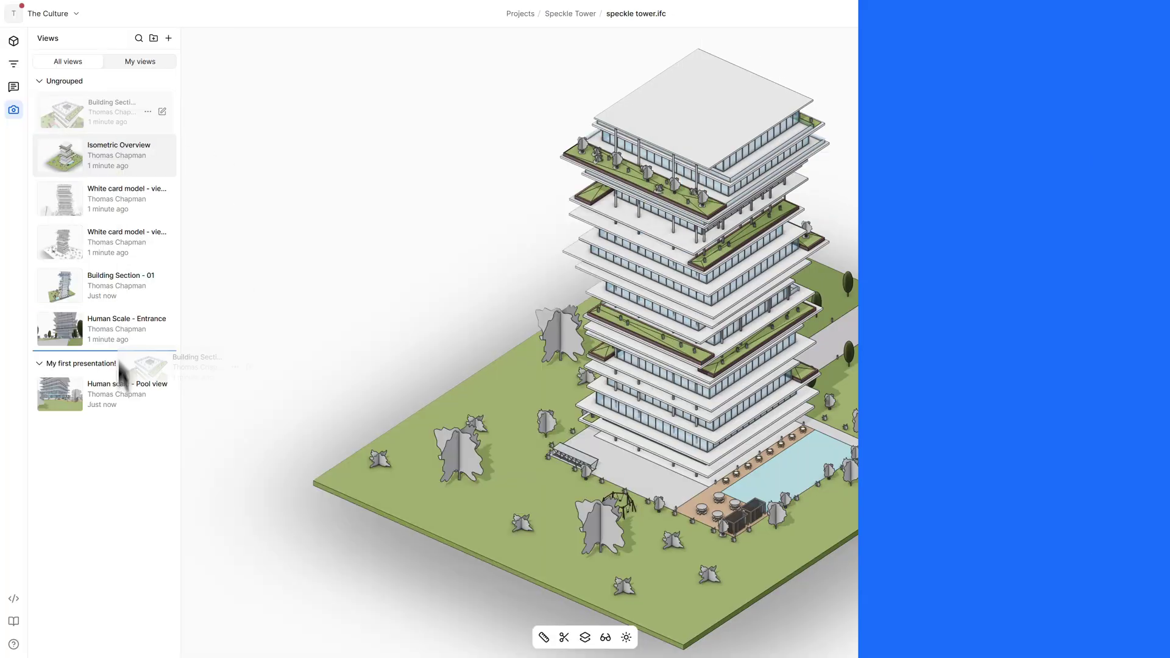
# Move Building Section 02, Isometric Overview, a White card model view, Building Section - 01 and Entrance into My first presentation!
pyautogui.moveTo(123, 374); pyautogui.dragTo(122, 396)
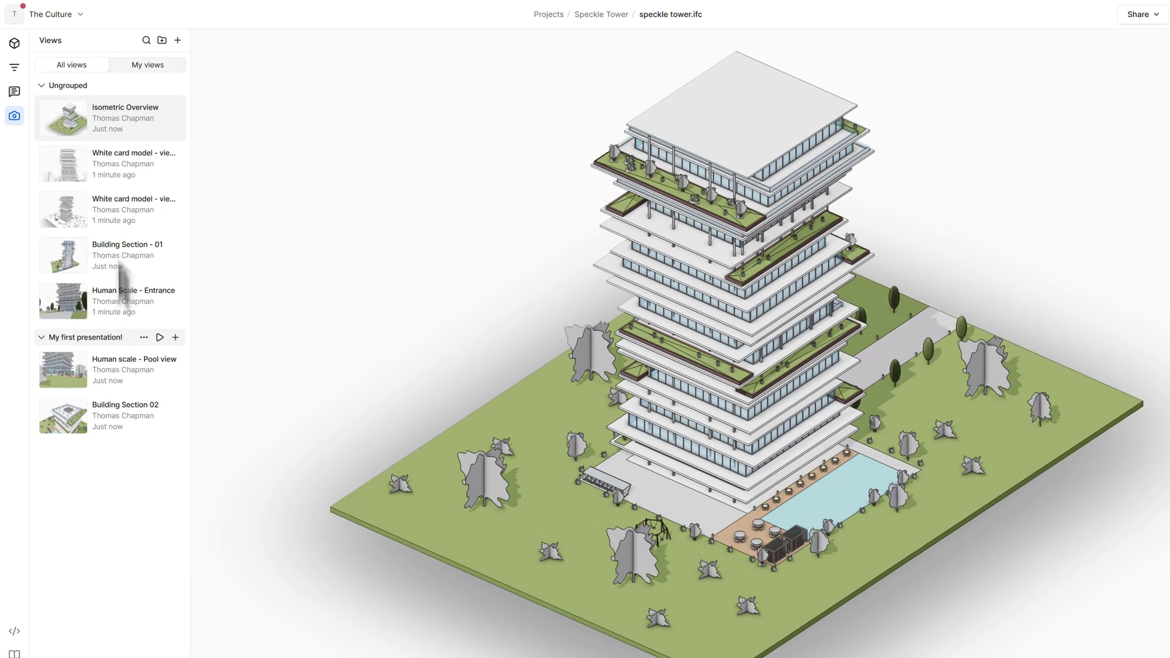
pyautogui.moveTo(64, 117); pyautogui.dragTo(91, 396)
pyautogui.moveTo(91, 115); pyautogui.dragTo(128, 198)
pyautogui.moveTo(183, 280); pyautogui.dragTo(183, 241)
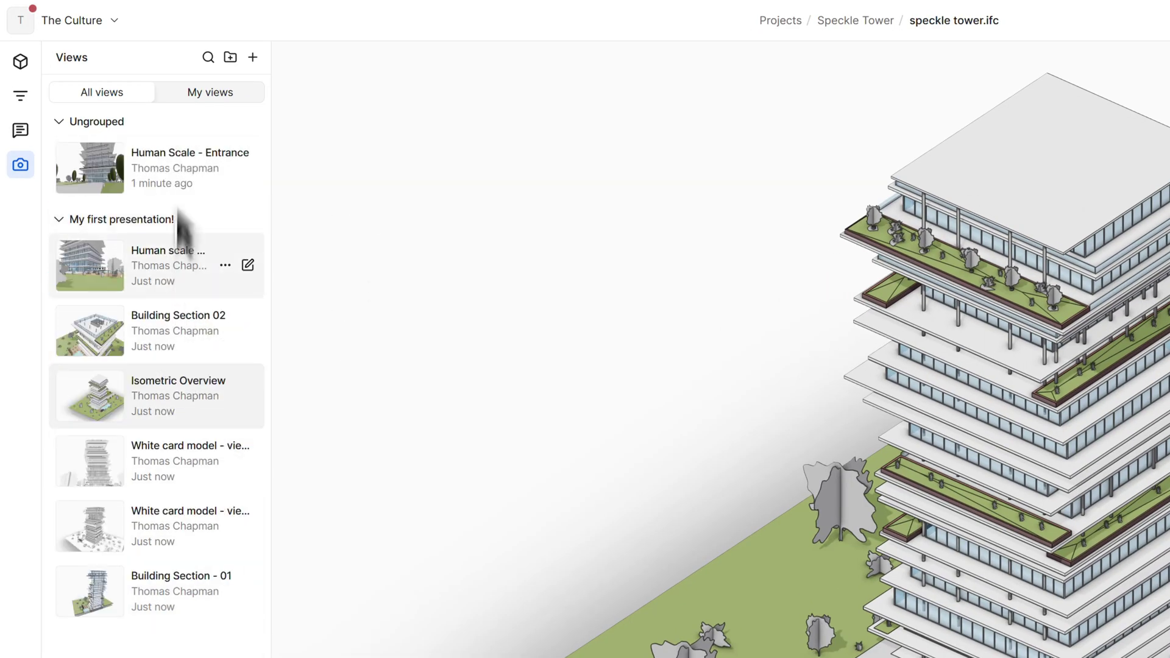
pyautogui.moveTo(183, 164)
pyautogui.mouseDown()
pyautogui.moveTo(182, 253)
pyautogui.moveTo(183, 180)
pyautogui.mouseUp()
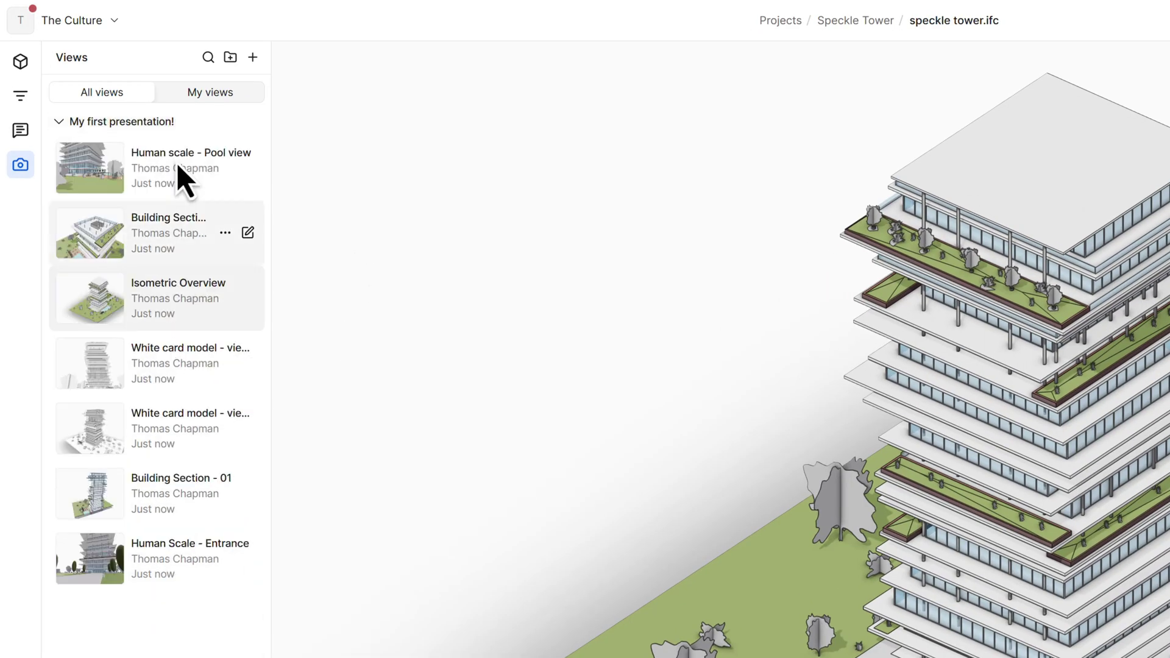
# Reorder the group: Building Section 02 after Section 01, both White card model views last.
pyautogui.moveTo(177, 250); pyautogui.dragTo(171, 527)
pyautogui.moveTo(177, 390); pyautogui.dragTo(175, 594)
pyautogui.moveTo(183, 313); pyautogui.dragTo(183, 591)
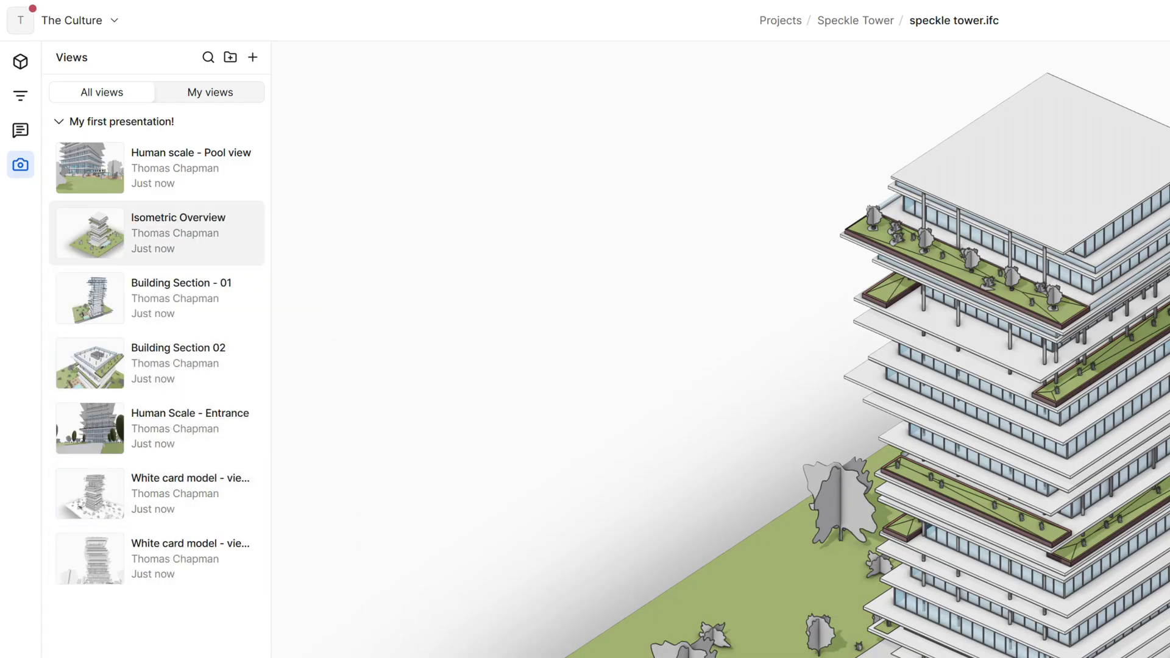
# Play My first presentation! and jump among the Isometric Overview, Building Section - 01 and Pool view slides.
pyautogui.moveTo(254, 154)
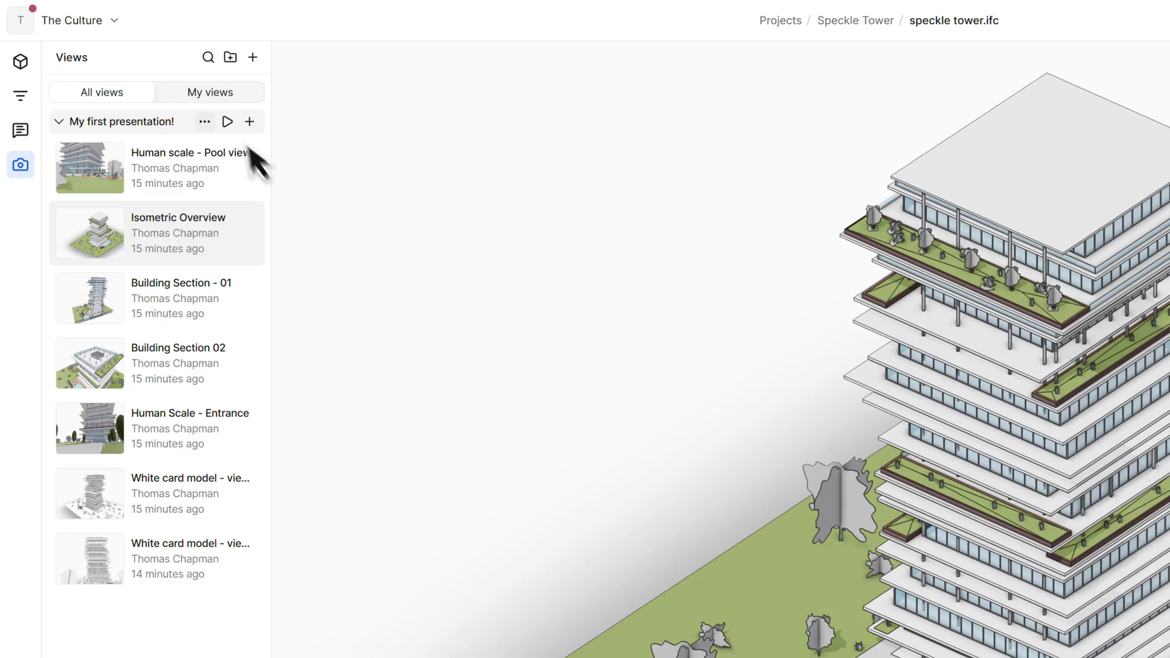
pyautogui.click(229, 124)
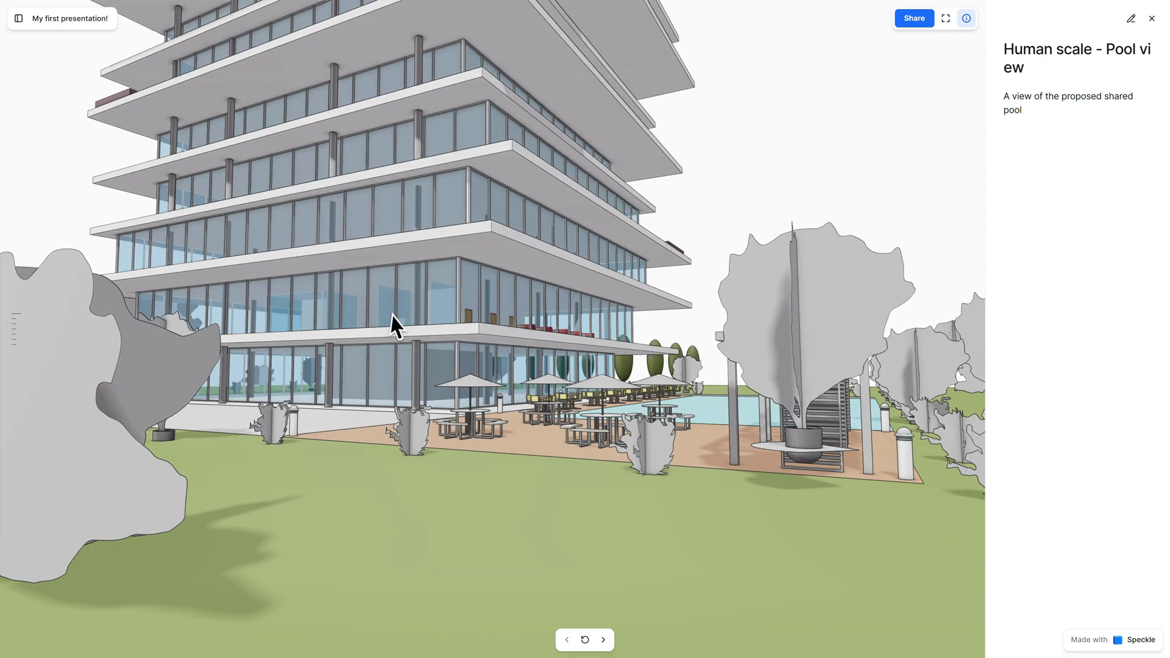
pyautogui.click(63, 215)
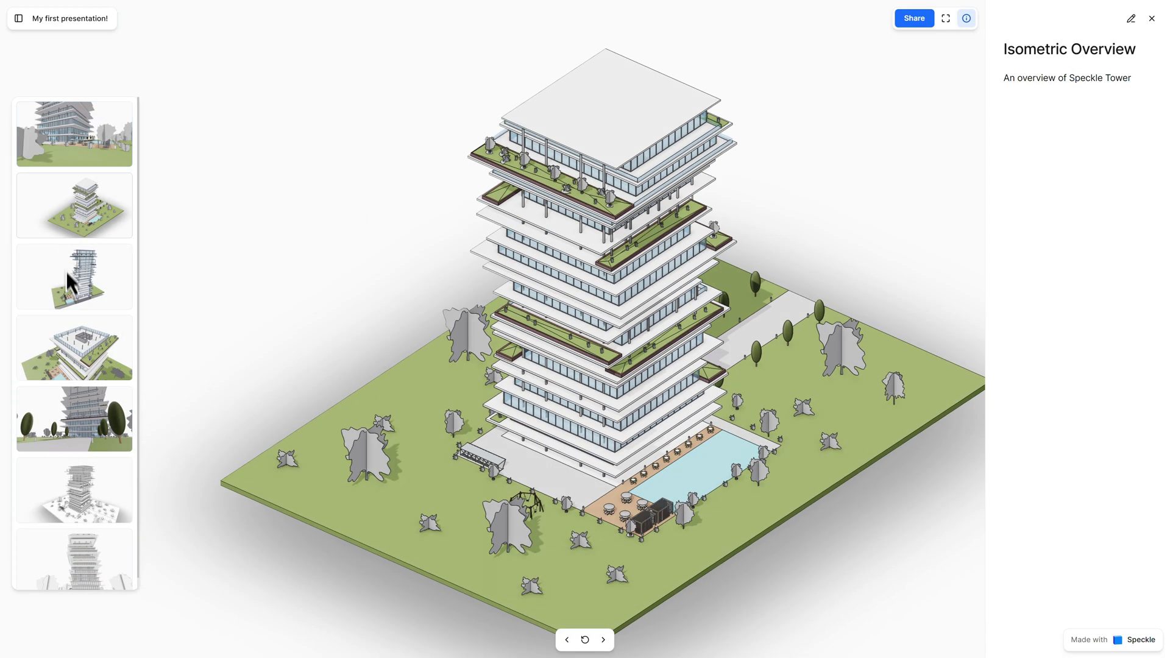
pyautogui.click(67, 278)
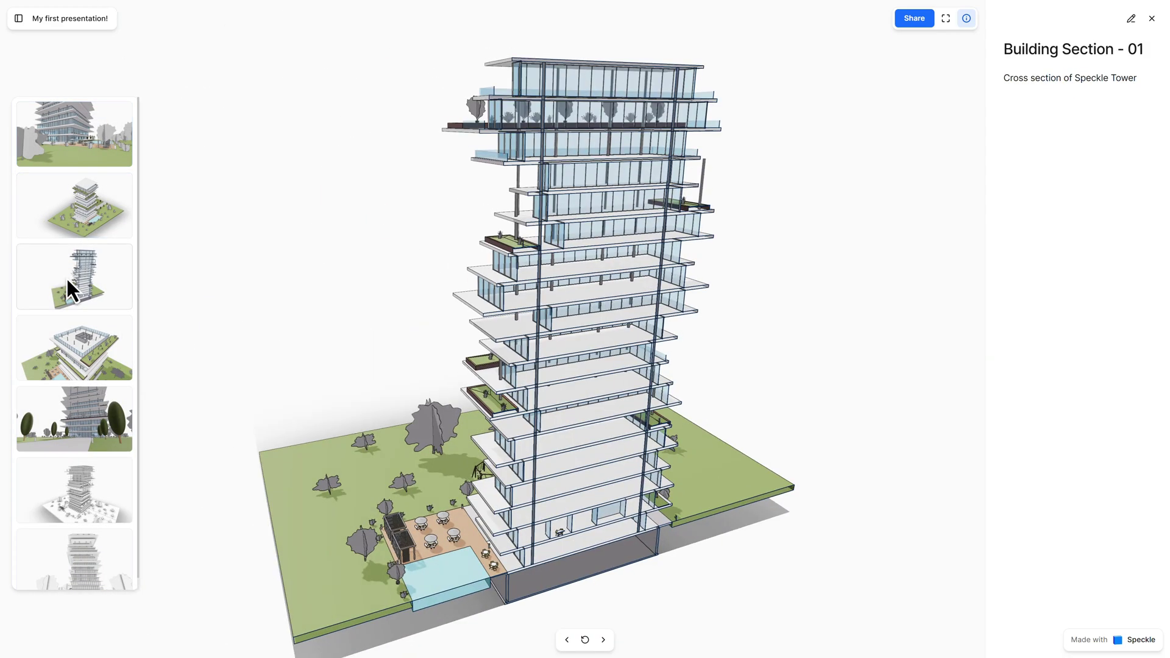
pyautogui.click(70, 151)
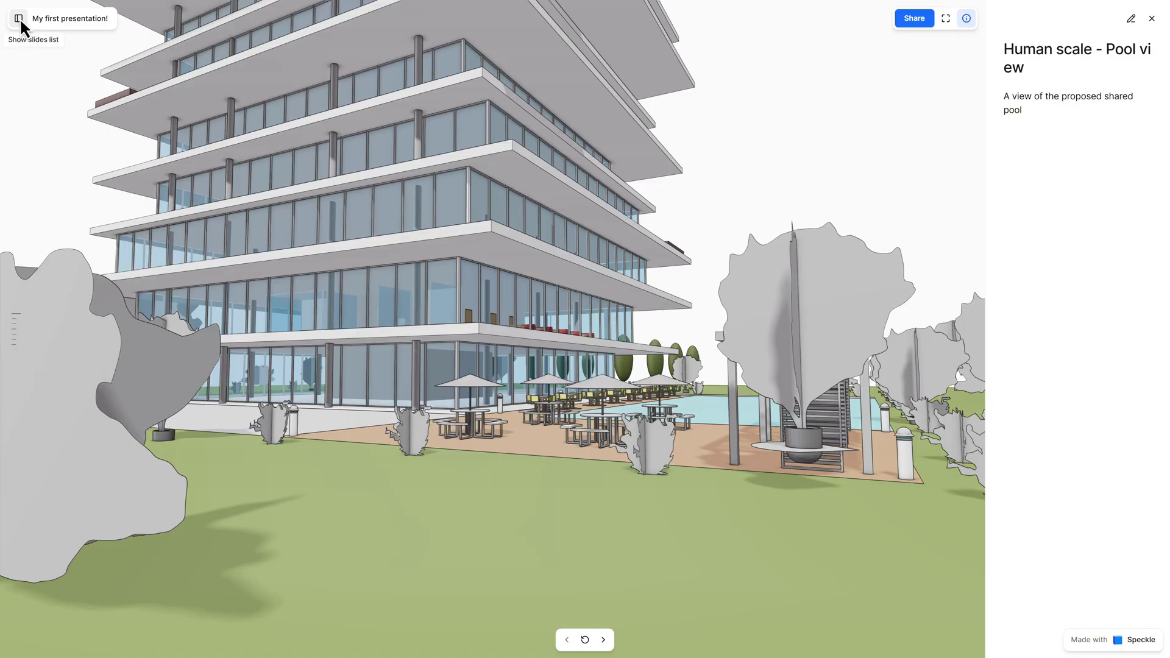
# Step through Isometric Overview and both Building Sections to the final White card model slide.
pyautogui.click(18, 18)
pyautogui.click(67, 160)
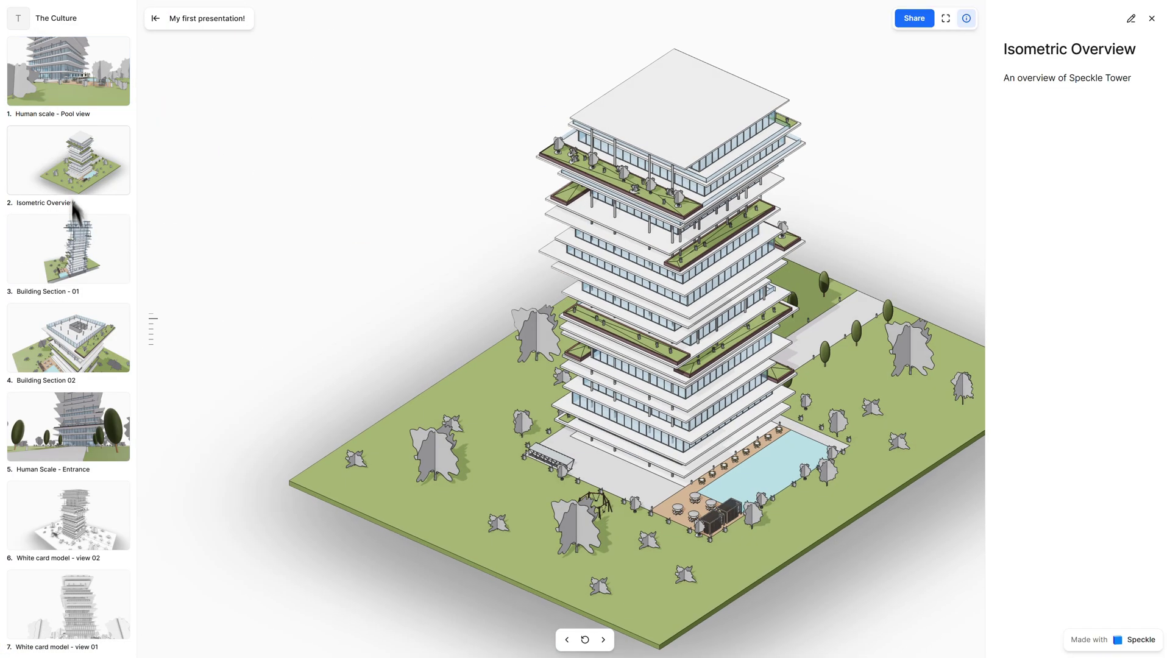
pyautogui.click(77, 243)
pyautogui.click(80, 330)
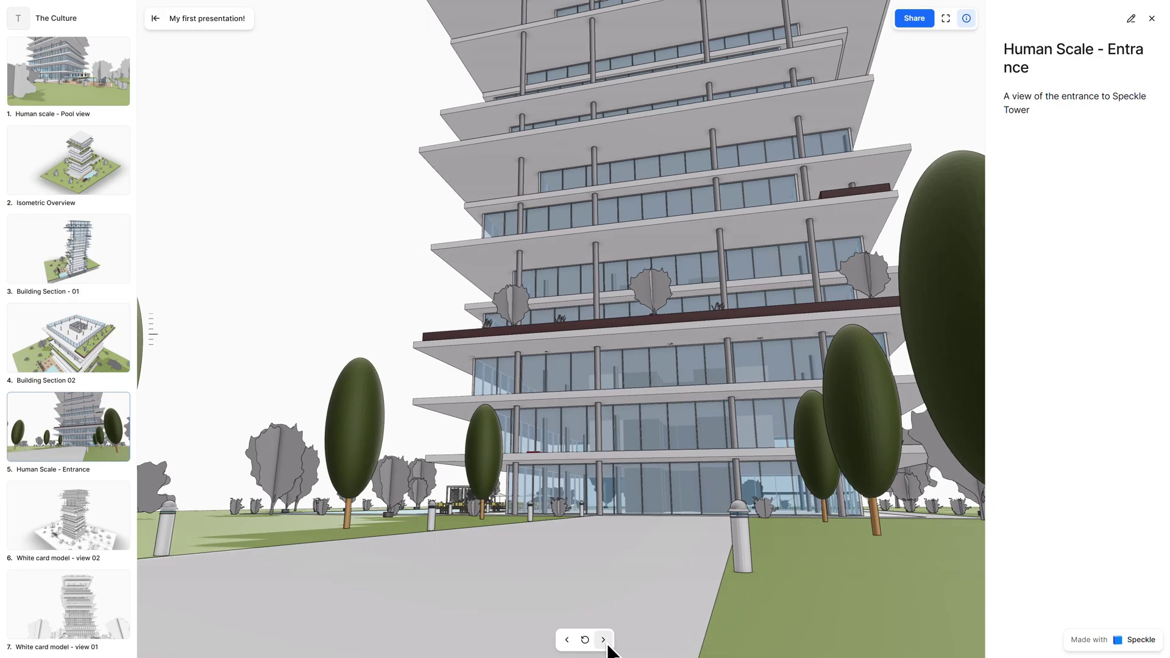
pyautogui.click(603, 640)
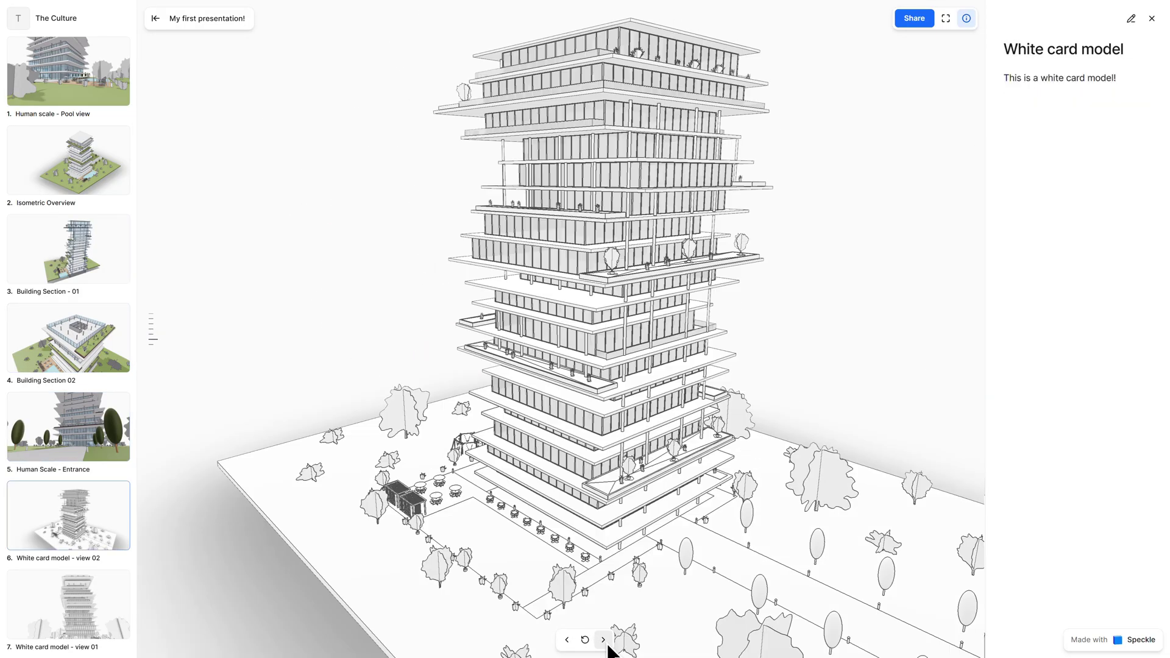
pyautogui.click(603, 640)
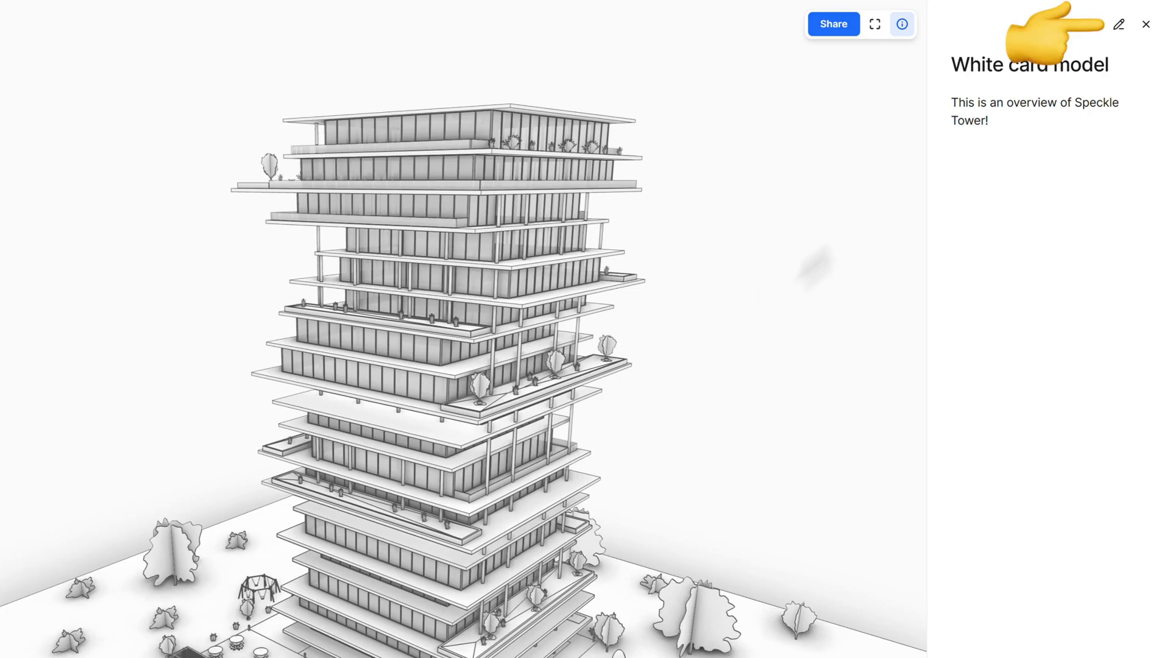
# Close the slide editor unchanged and hide the White card model slide's title and description panel.
pyautogui.click(1119, 27)
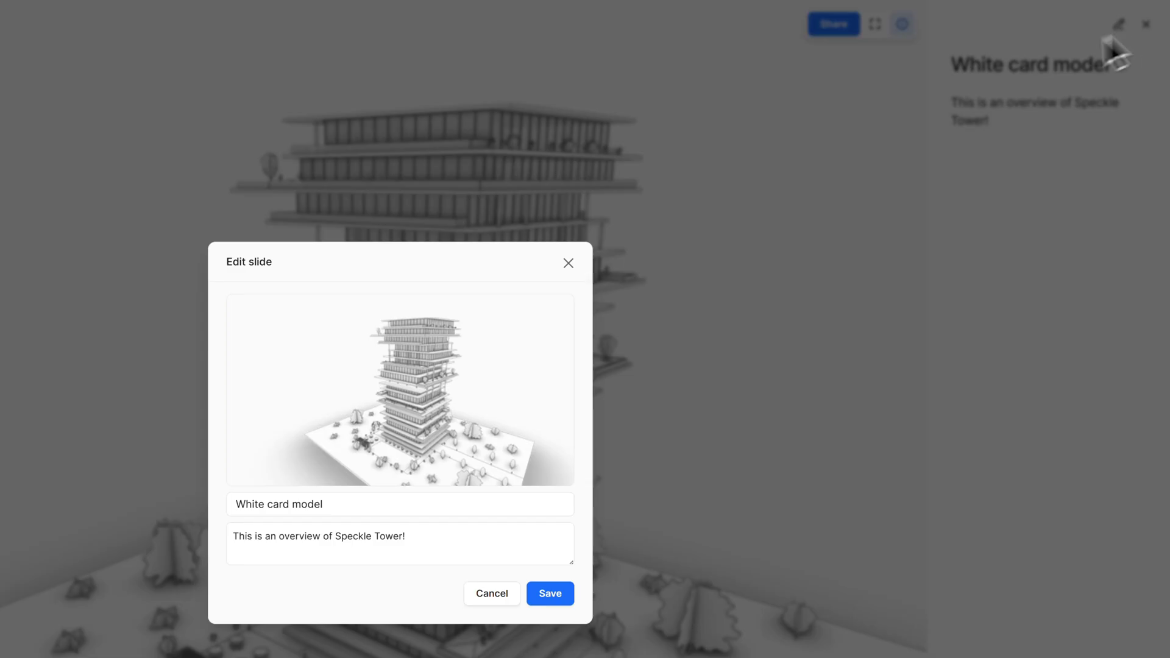
pyautogui.click(566, 264)
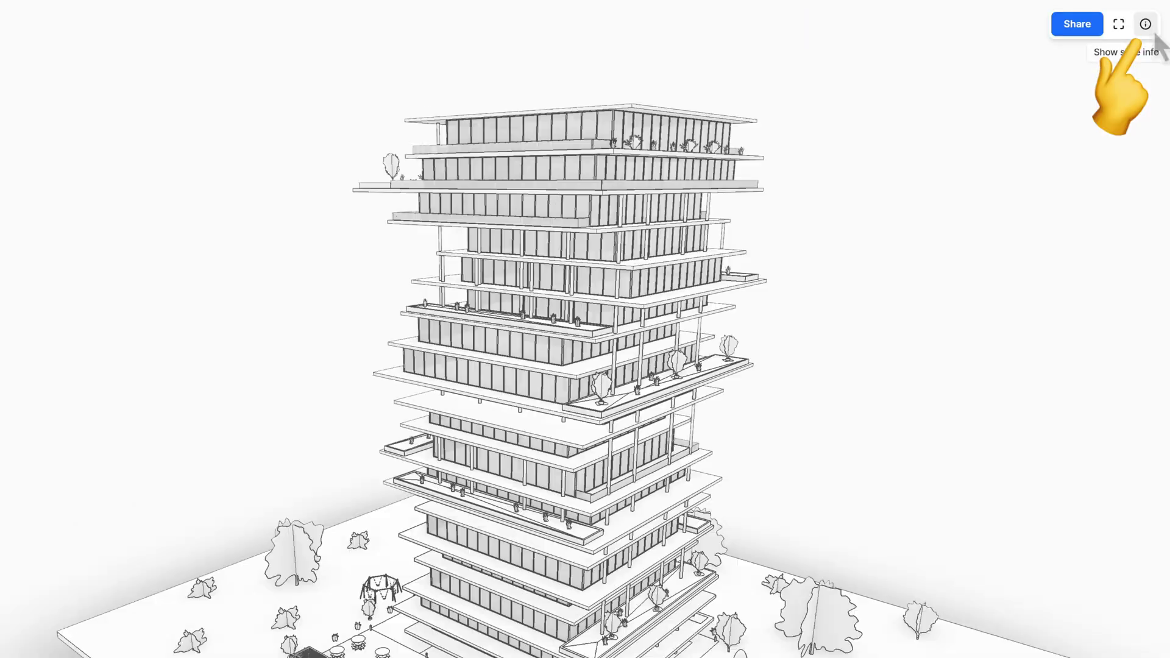
pyautogui.click(1150, 34)
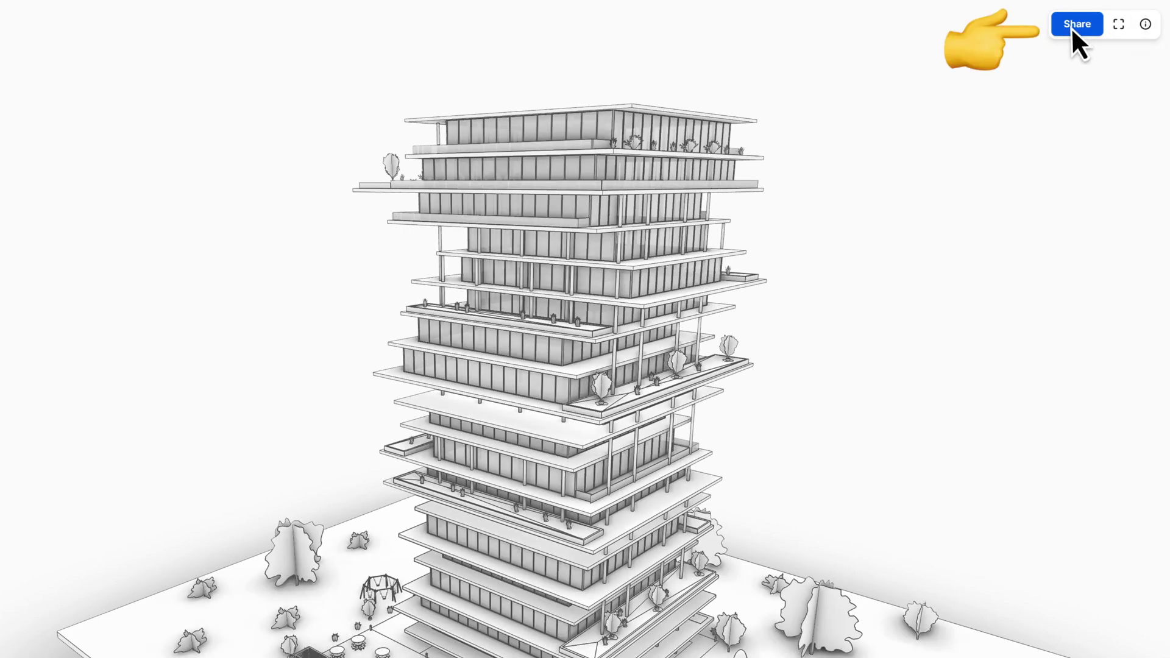
# Open the Share presentation dialog for the slideshow.
pyautogui.click(1076, 25)
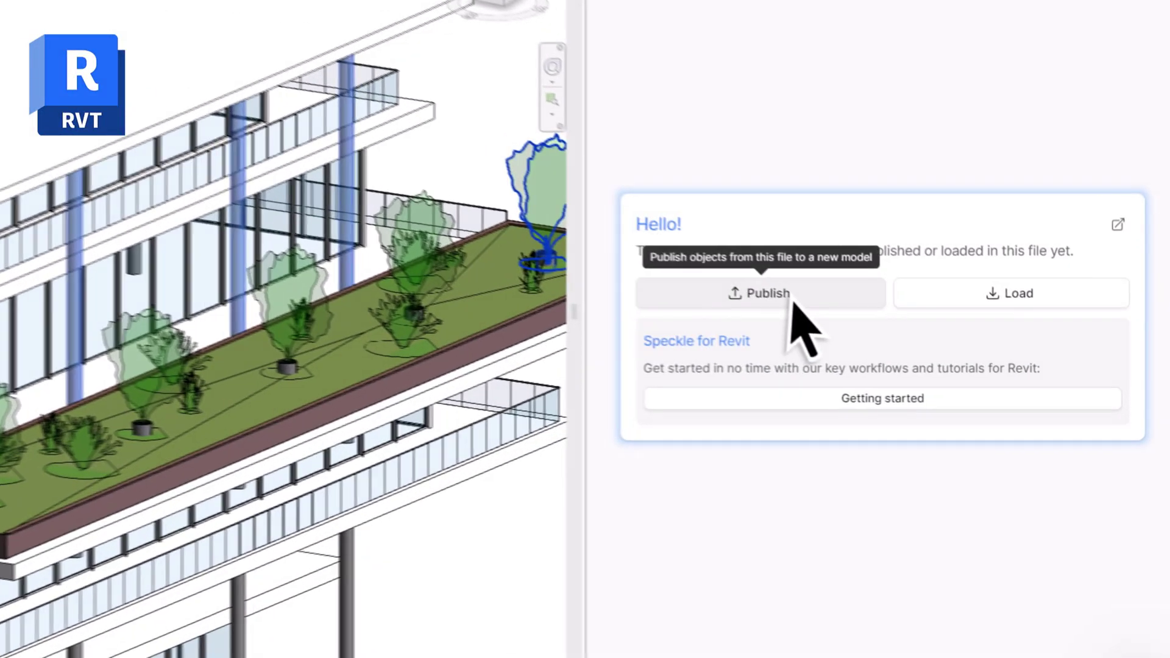
# Publish the four selected Revit objects to Speckle Tower's columns update model.
pyautogui.click(856, 323)
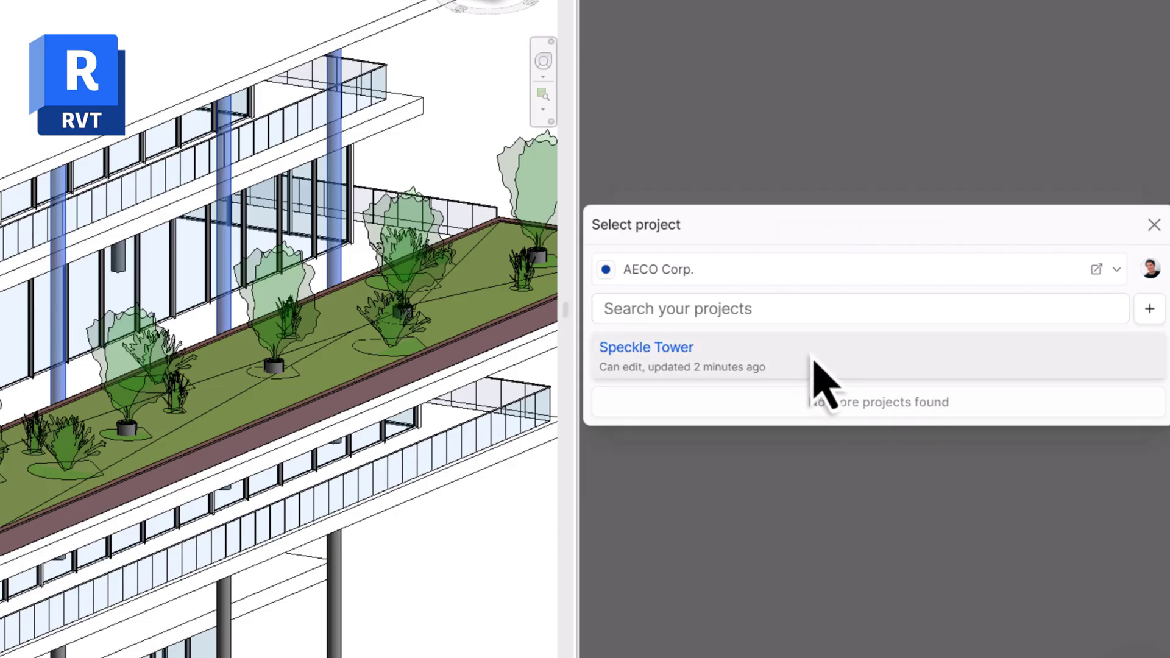
pyautogui.click(814, 364)
pyautogui.click(815, 312)
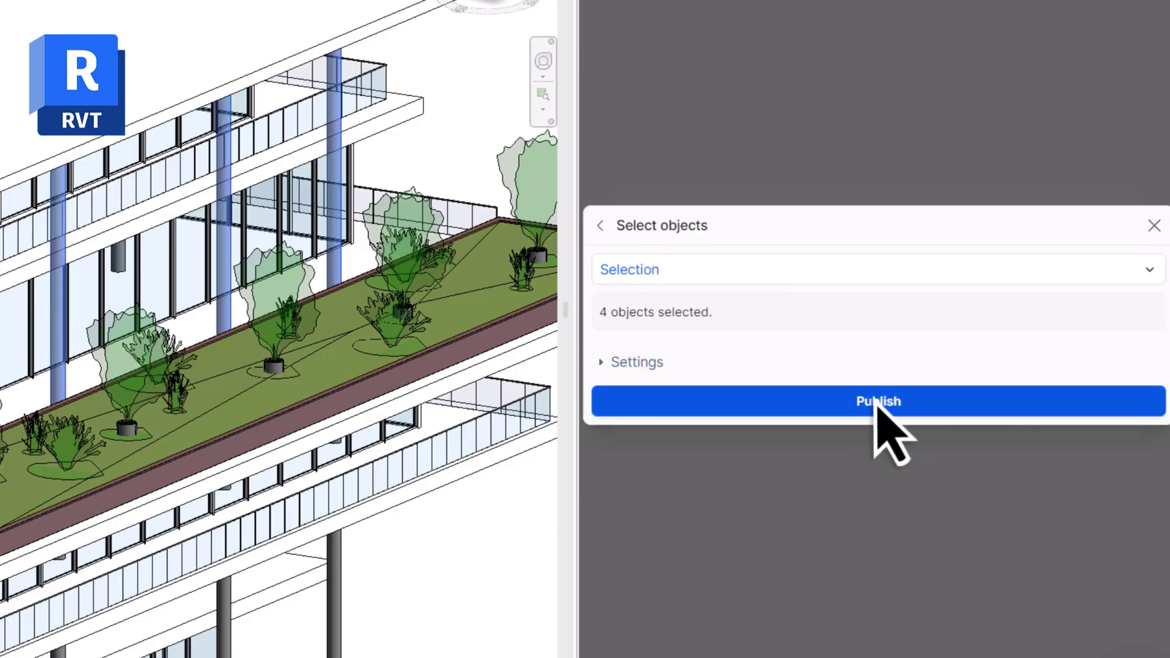
pyautogui.click(877, 403)
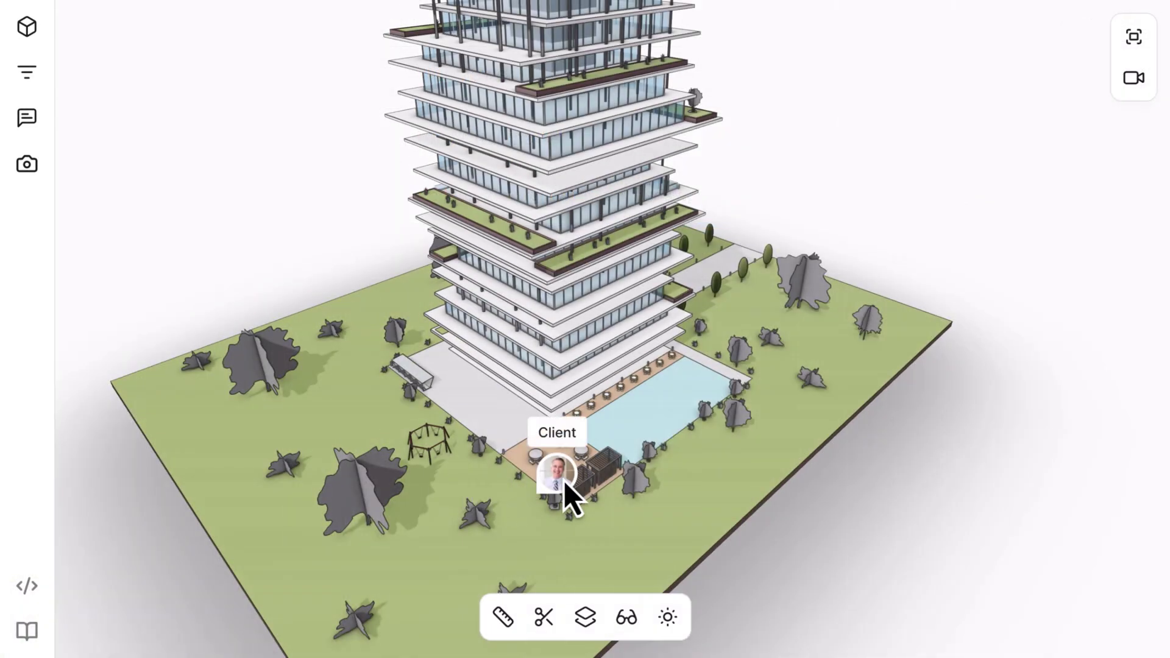
# Draft a 'Sure!' reply on the client's table comment with Table Product Sheet.pdf attached.
pyautogui.click(565, 480)
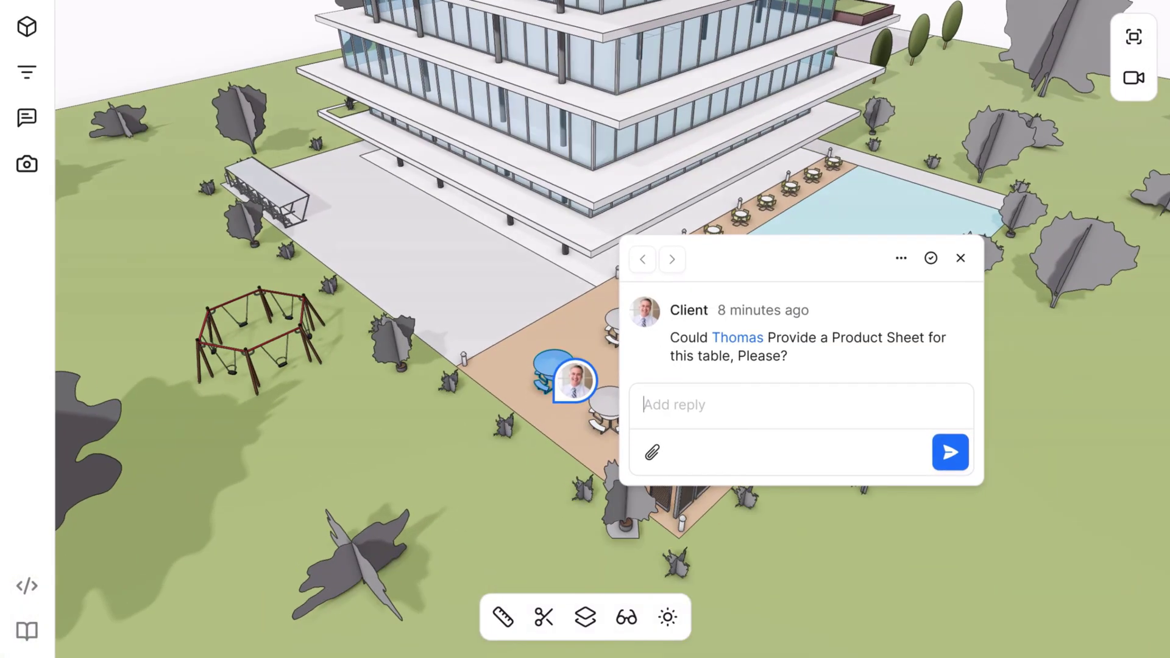
pyautogui.write('Sure!')
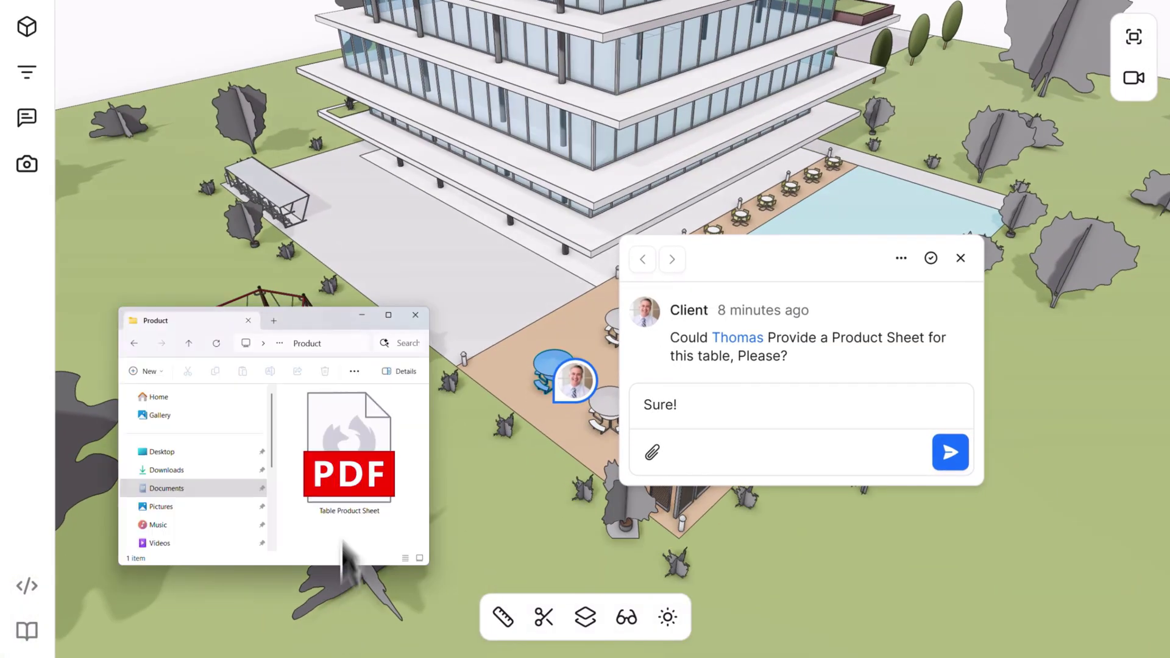
pyautogui.moveTo(347, 469); pyautogui.dragTo(761, 484)
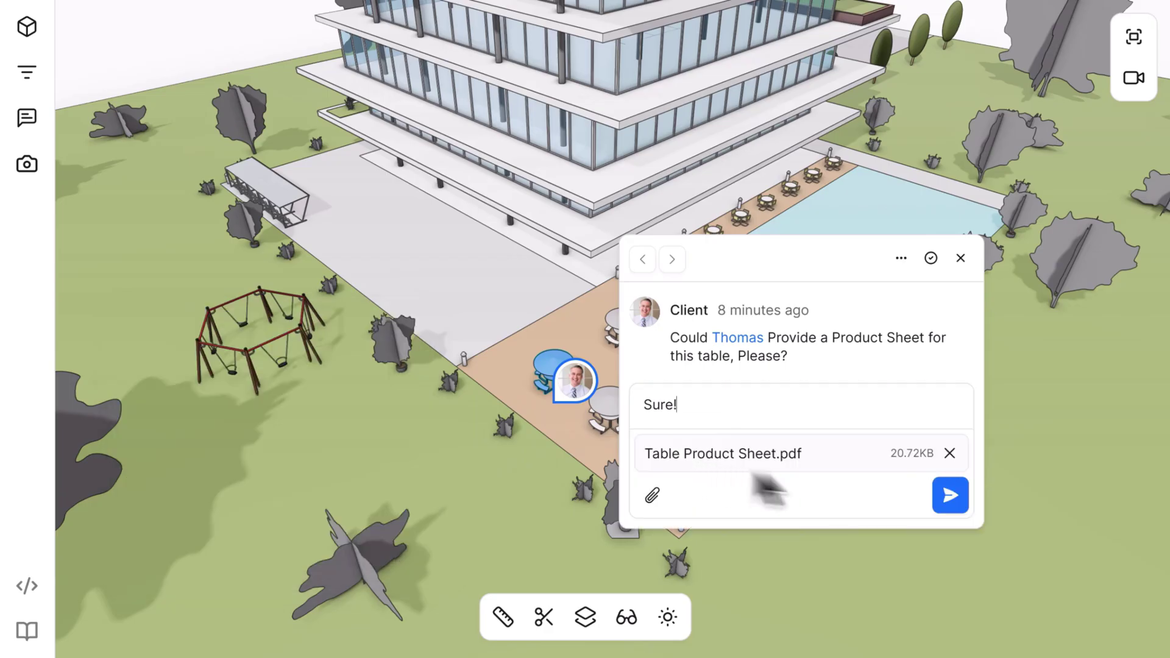